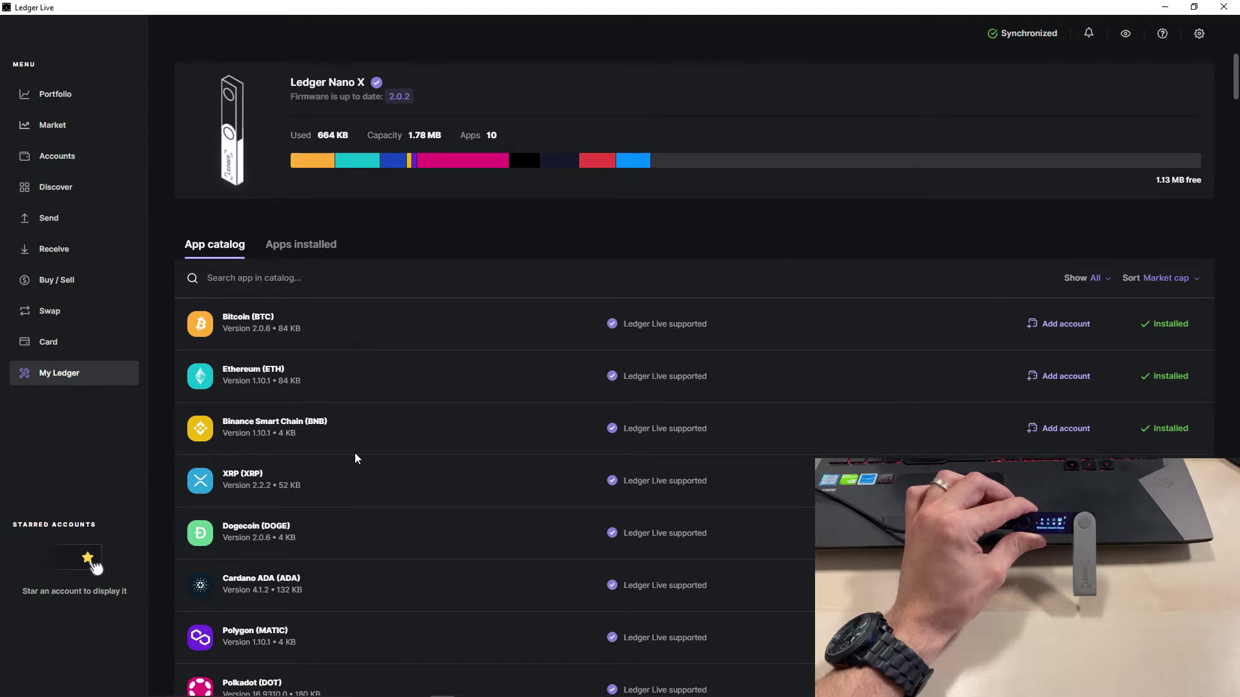
# Look through the device's app catalog and view the list of existing accounts
pyautogui.scroll(-5, 462, 423)
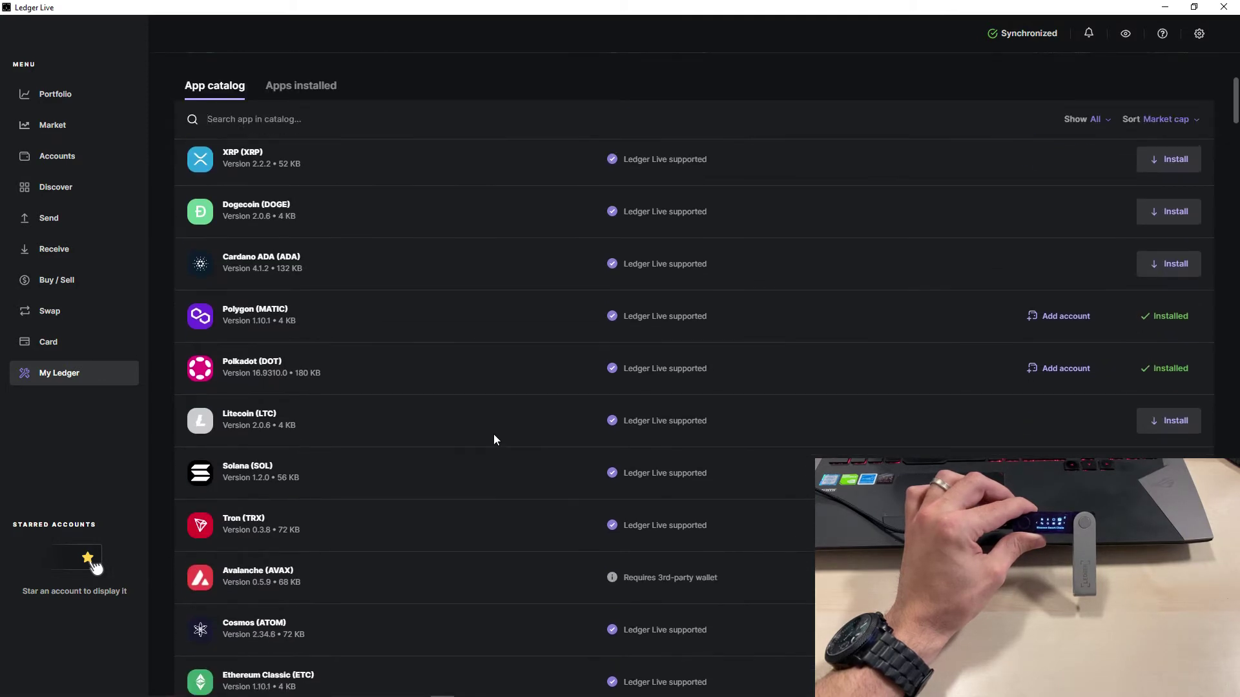
pyautogui.scroll(5, 493, 437)
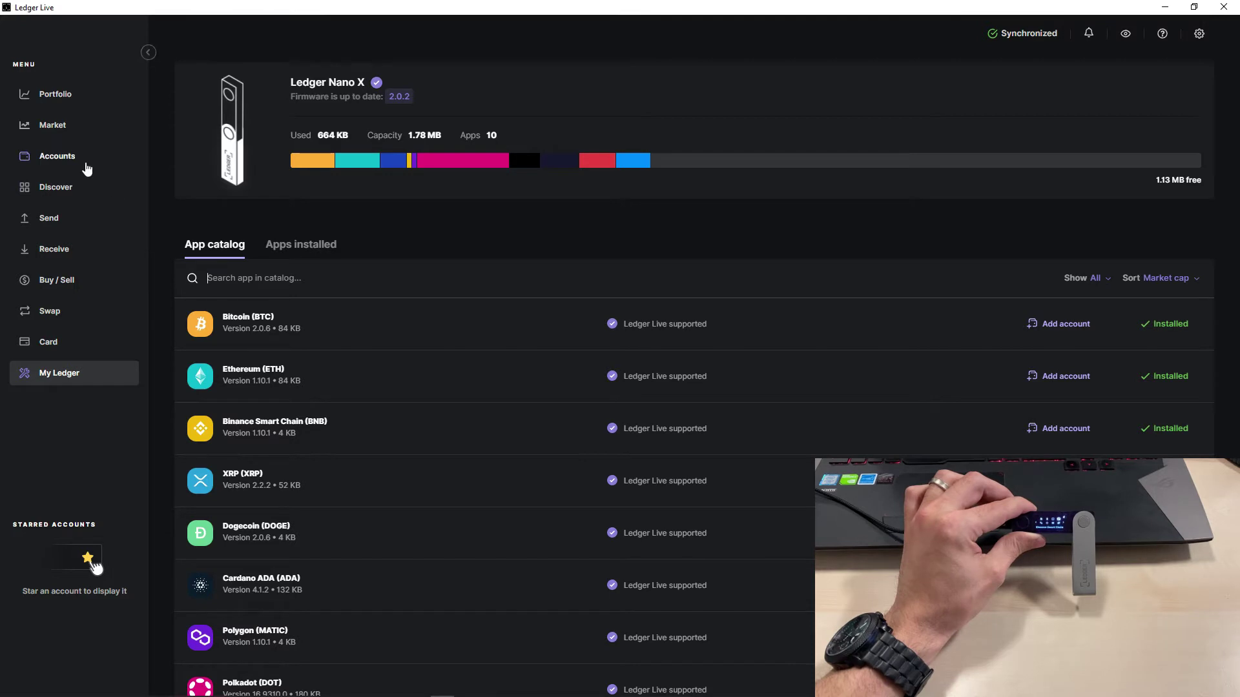
pyautogui.click(70, 158)
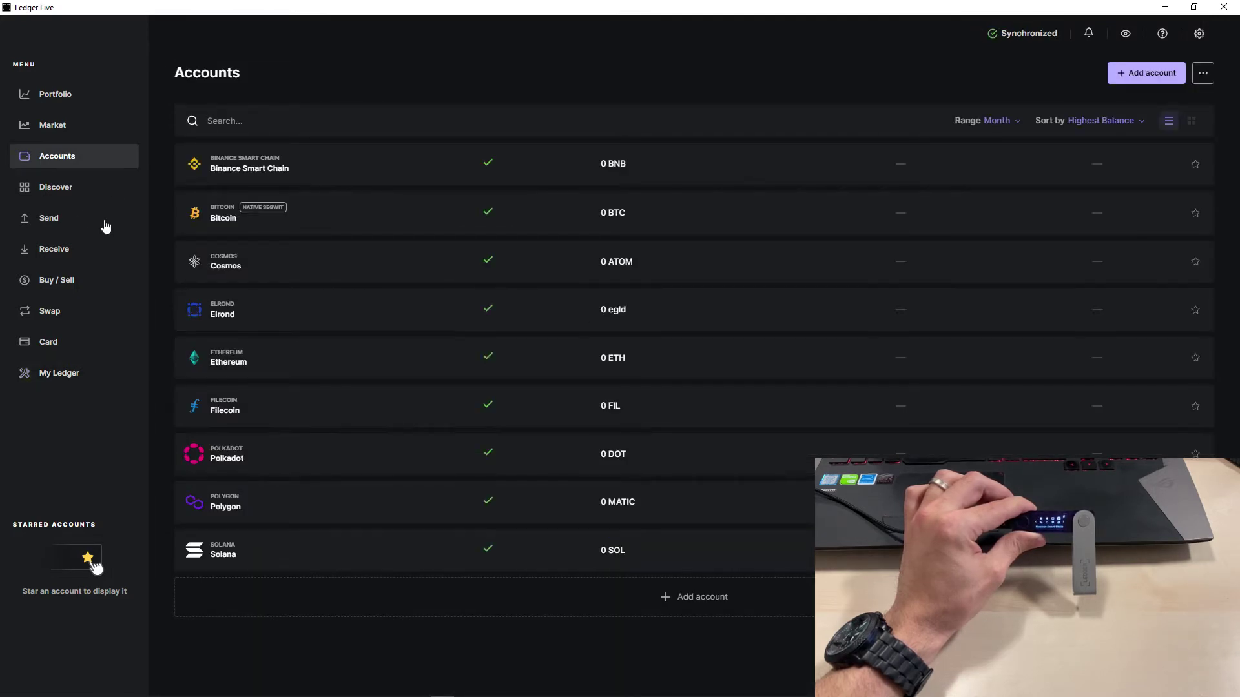
# Search the Ledger device's app catalog for "qtum" and install the Qtum (QTUM) app
pyautogui.click(65, 375)
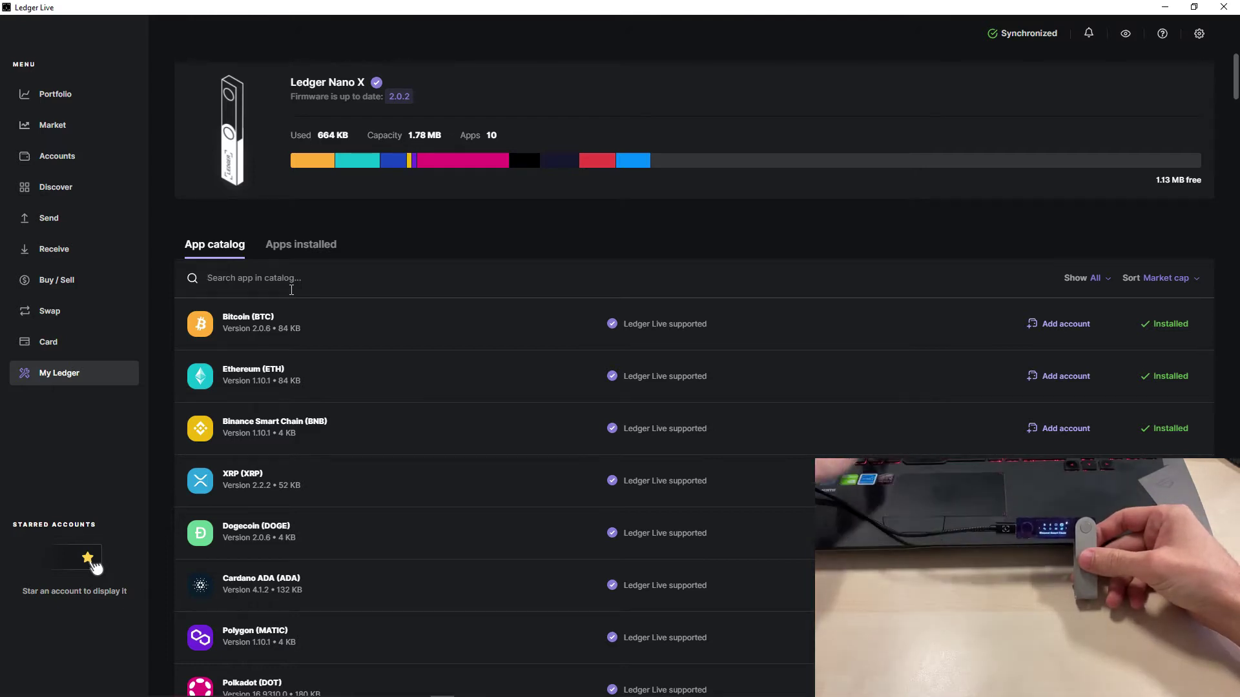
pyautogui.click(291, 290)
pyautogui.write('qtum')
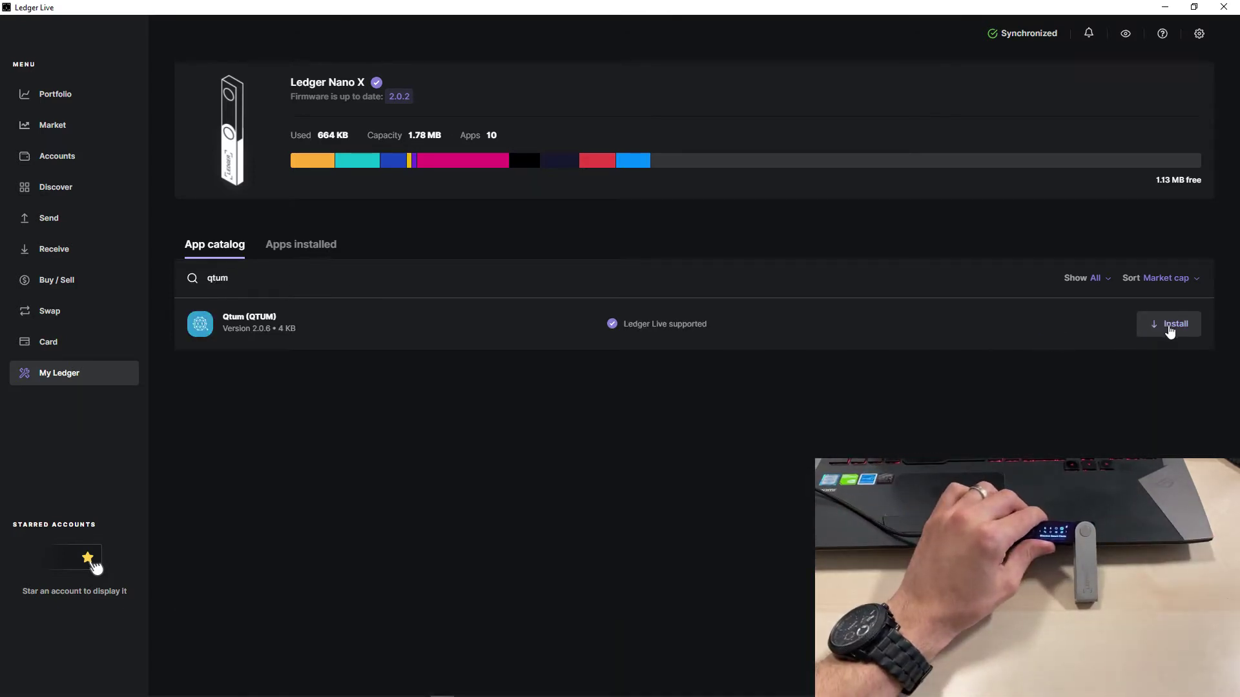
pyautogui.click(1171, 329)
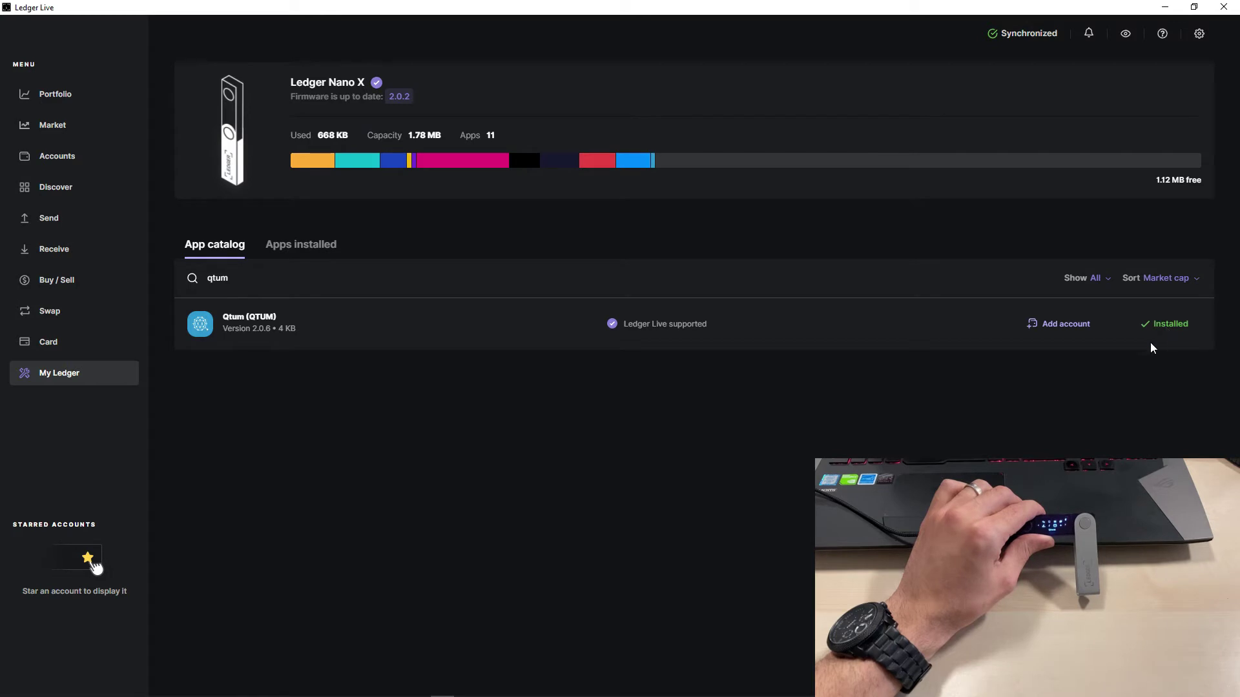
# Add an account for the installed Qtum app, naming it Qtum, and finish the account setup
pyautogui.click(1059, 324)
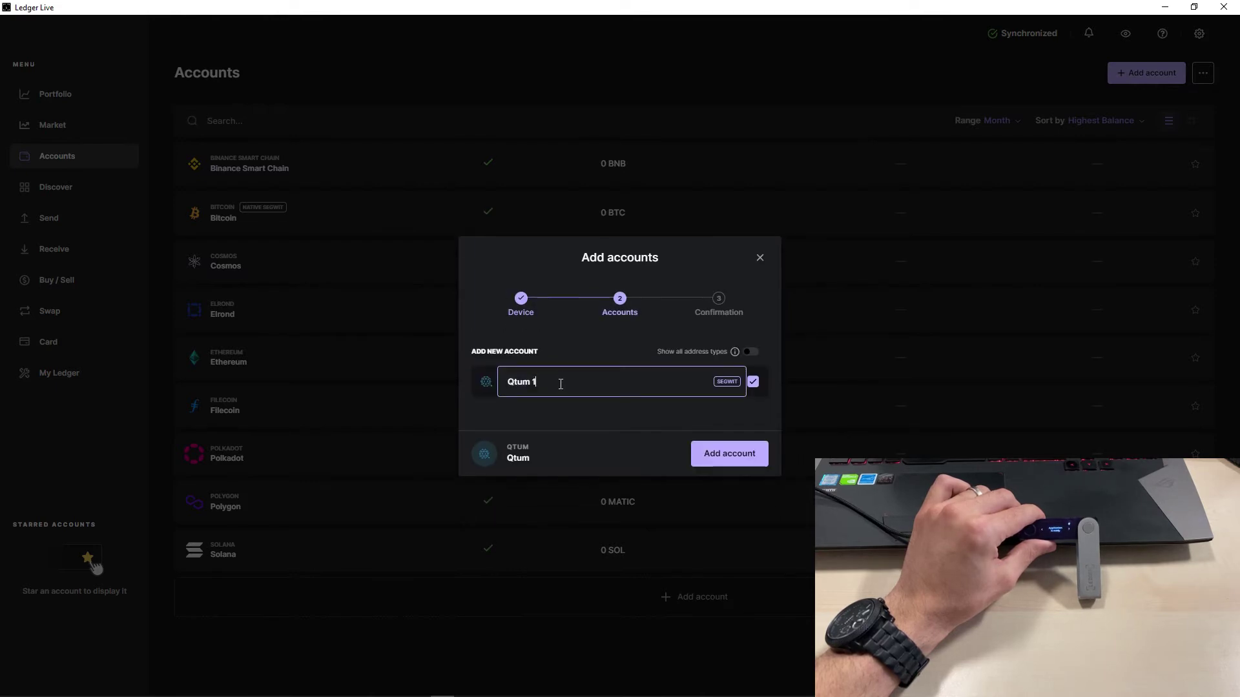
pyautogui.press('BackSpace')
pyautogui.press('BackSpace')
pyautogui.click(743, 462)
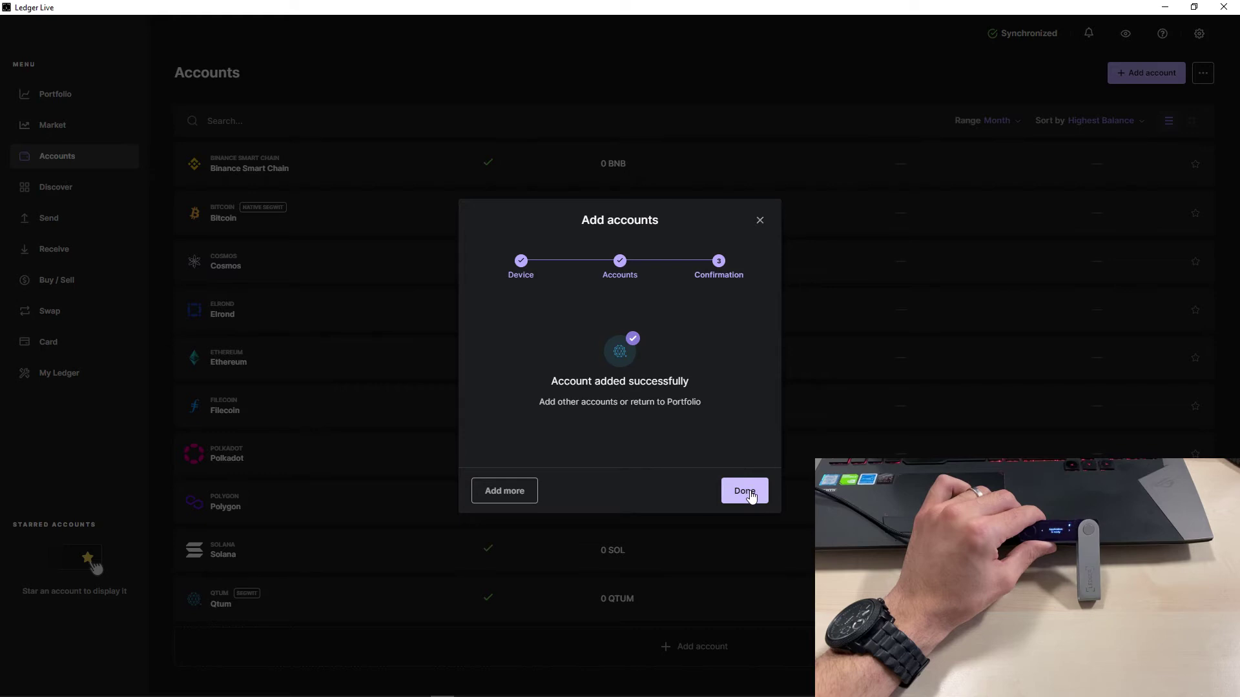
pyautogui.click(745, 491)
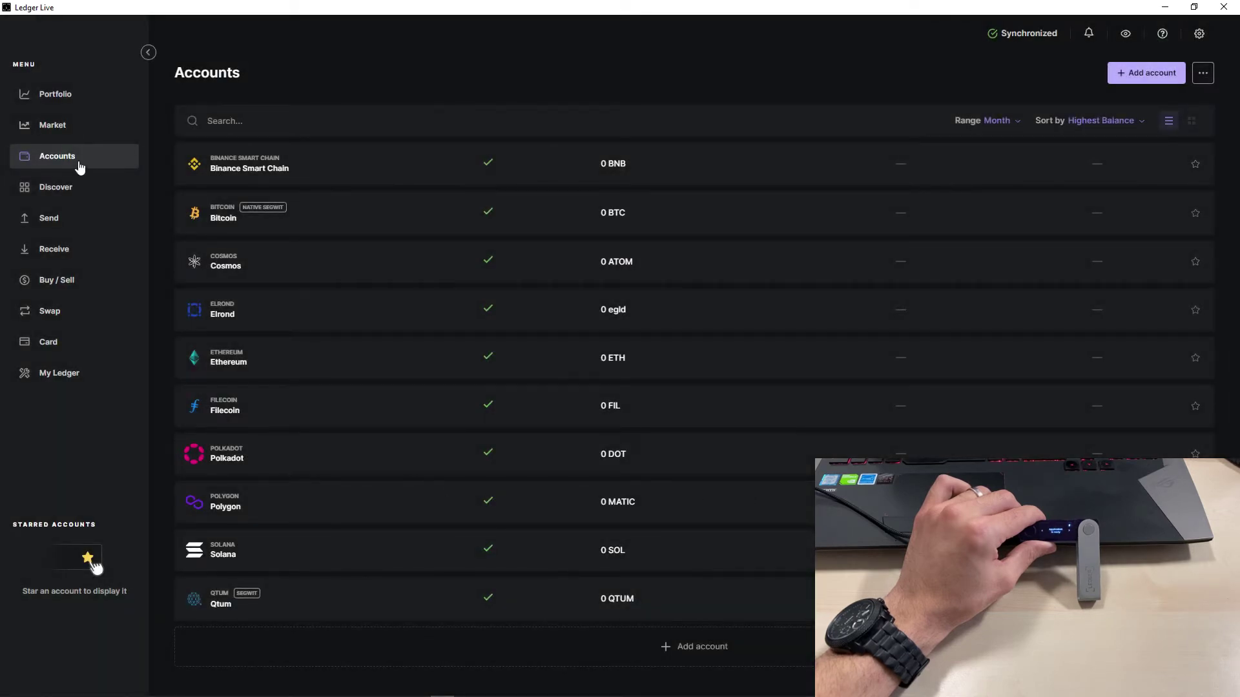
# Get the receive address for the Binance Smart Chain account, copy it and complete its verification on the device
pyautogui.scroll(-1, 581, 452)
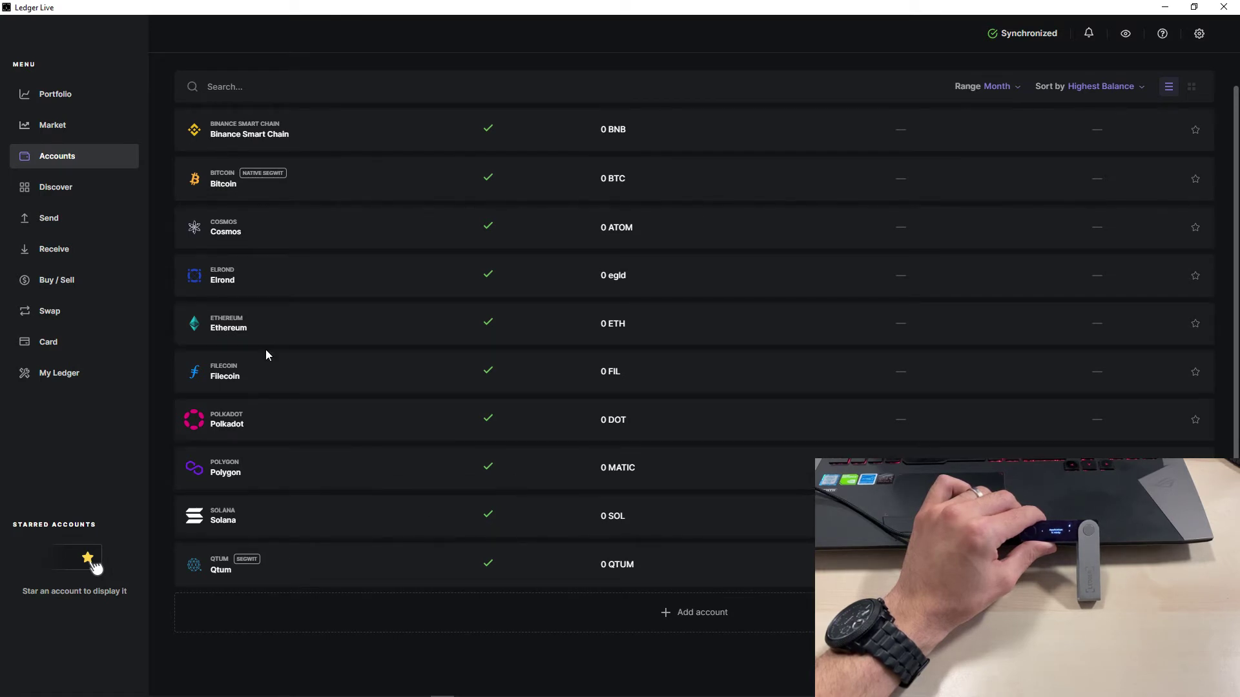
pyautogui.click(58, 252)
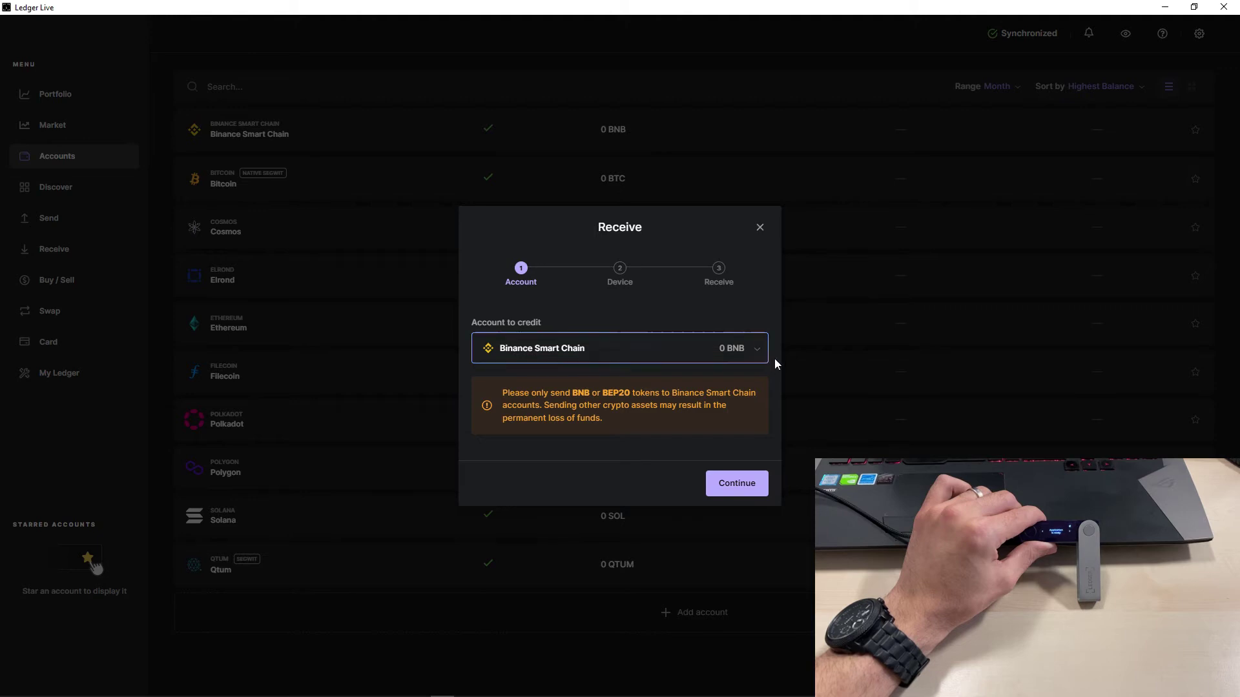
pyautogui.click(740, 486)
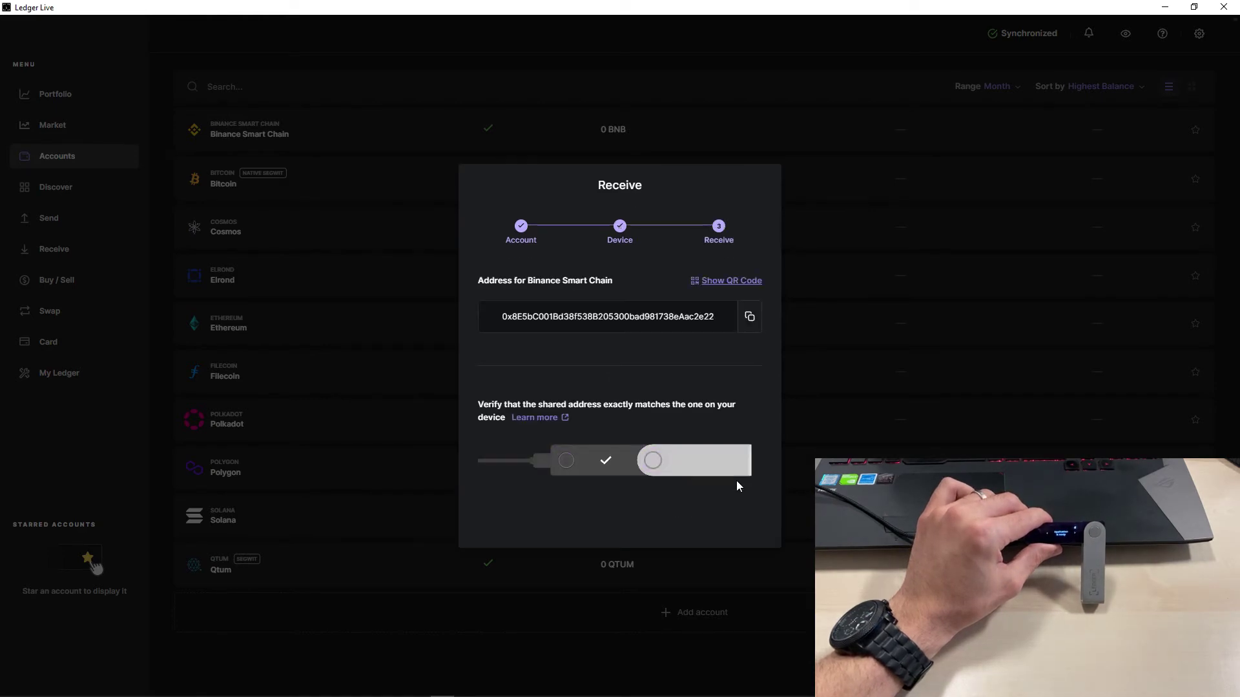
pyautogui.click(750, 318)
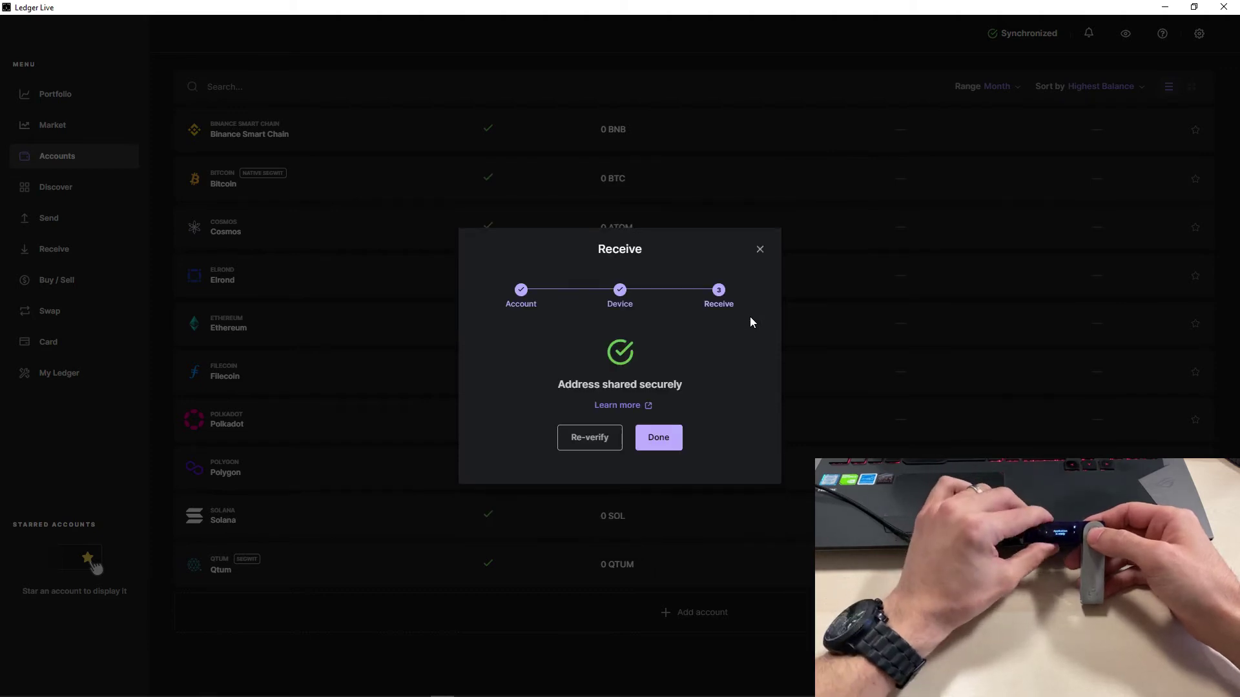
pyautogui.click(658, 439)
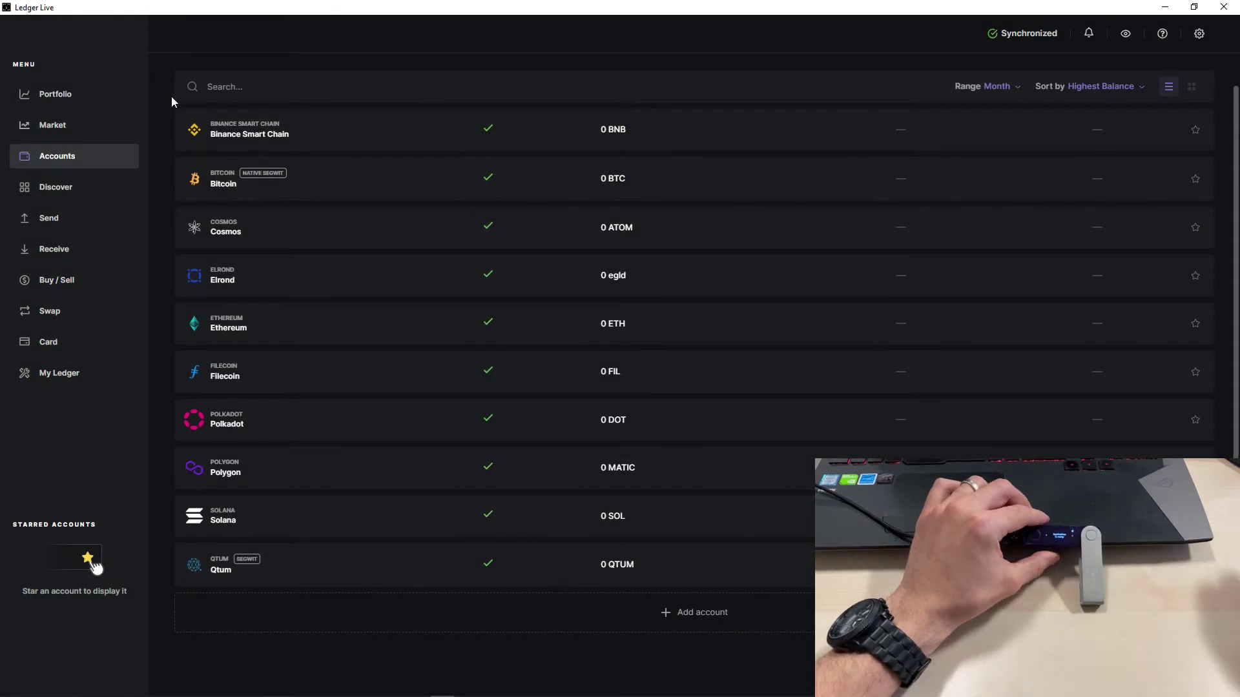
# Switch to Binance in the browser and open the BNB withdrawal form from the Fiat and Spot wallet
pyautogui.hotkey('alt', 'Tab')
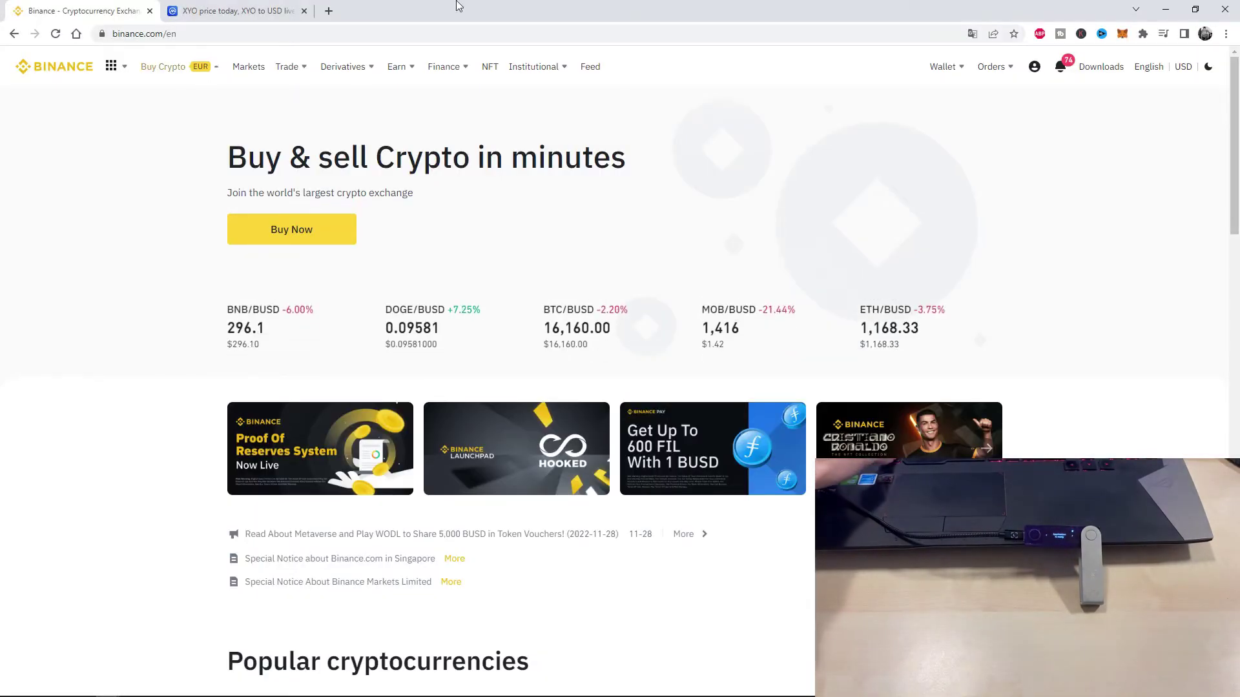
pyautogui.moveTo(944, 67)
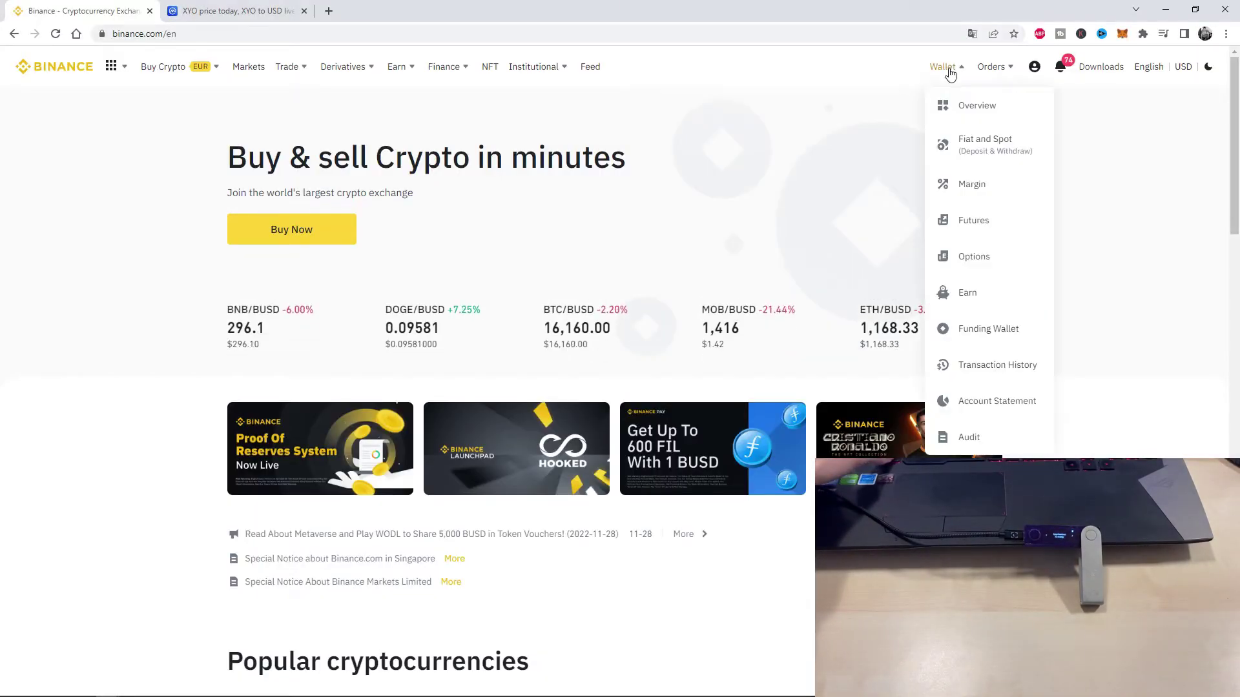
pyautogui.click(985, 154)
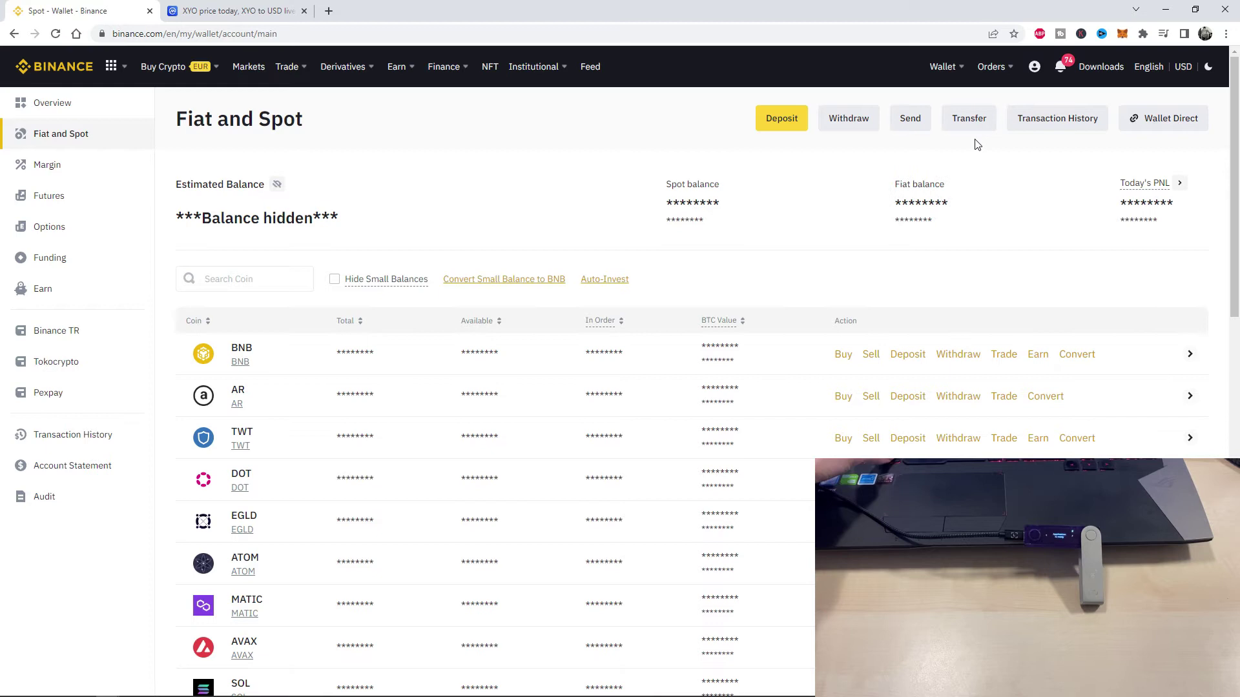
pyautogui.click(959, 355)
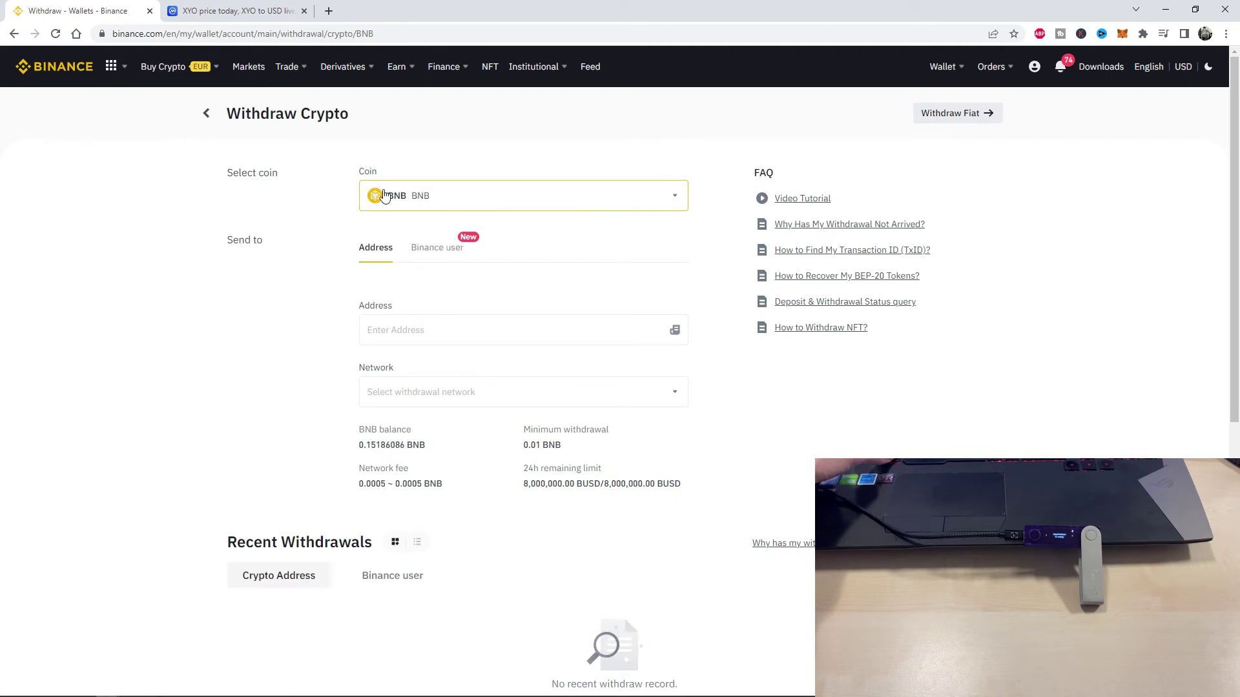
# Fill in the BNB withdrawal with the copied Ledger wallet address and an amount of 0.01 BNB
pyautogui.click(430, 334)
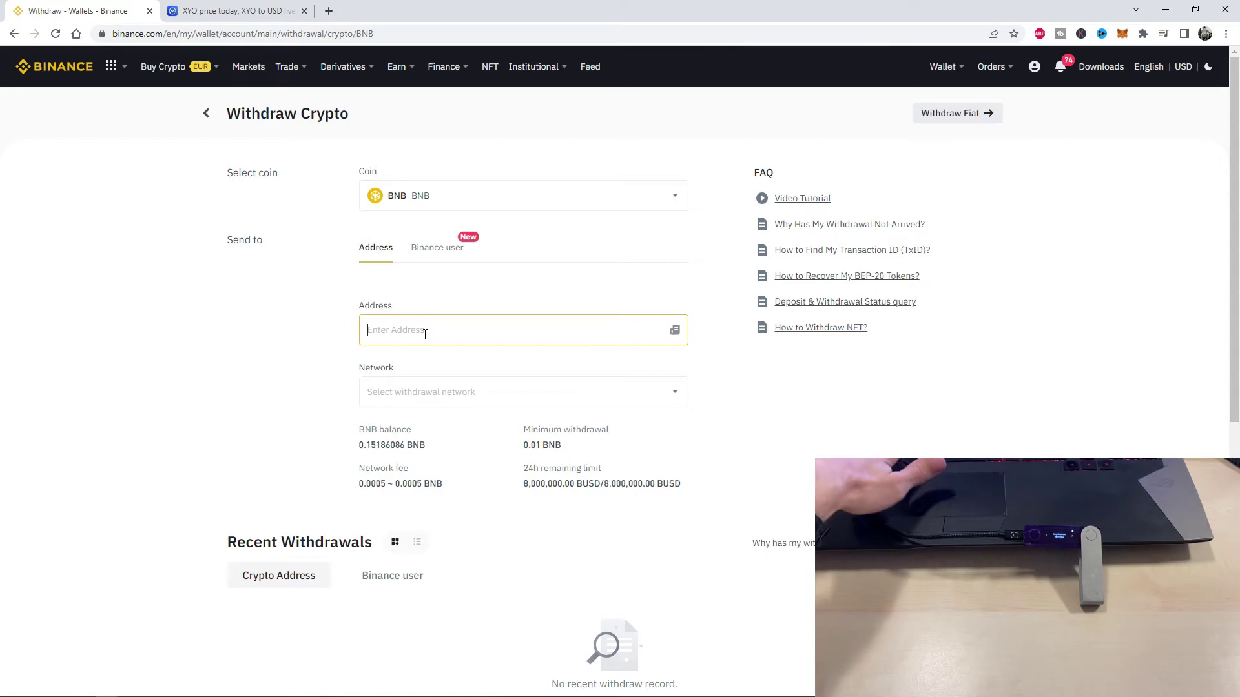
pyautogui.hotkey('ctrl', 'v')
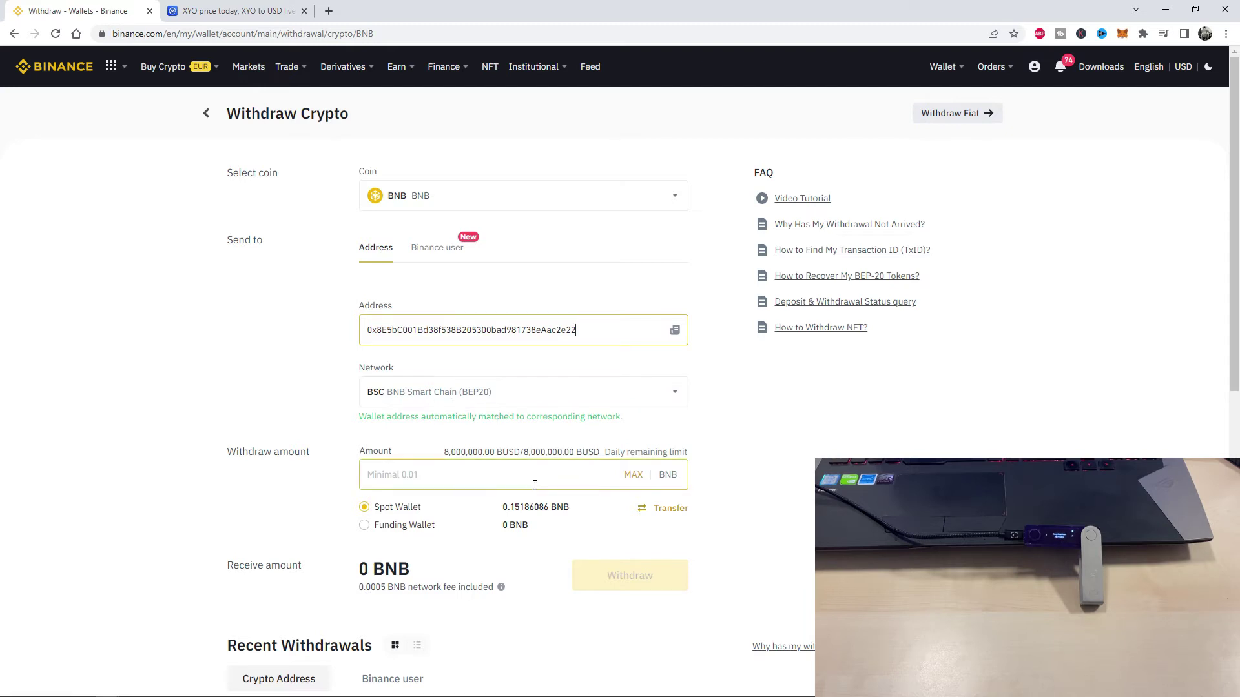
pyautogui.click(455, 481)
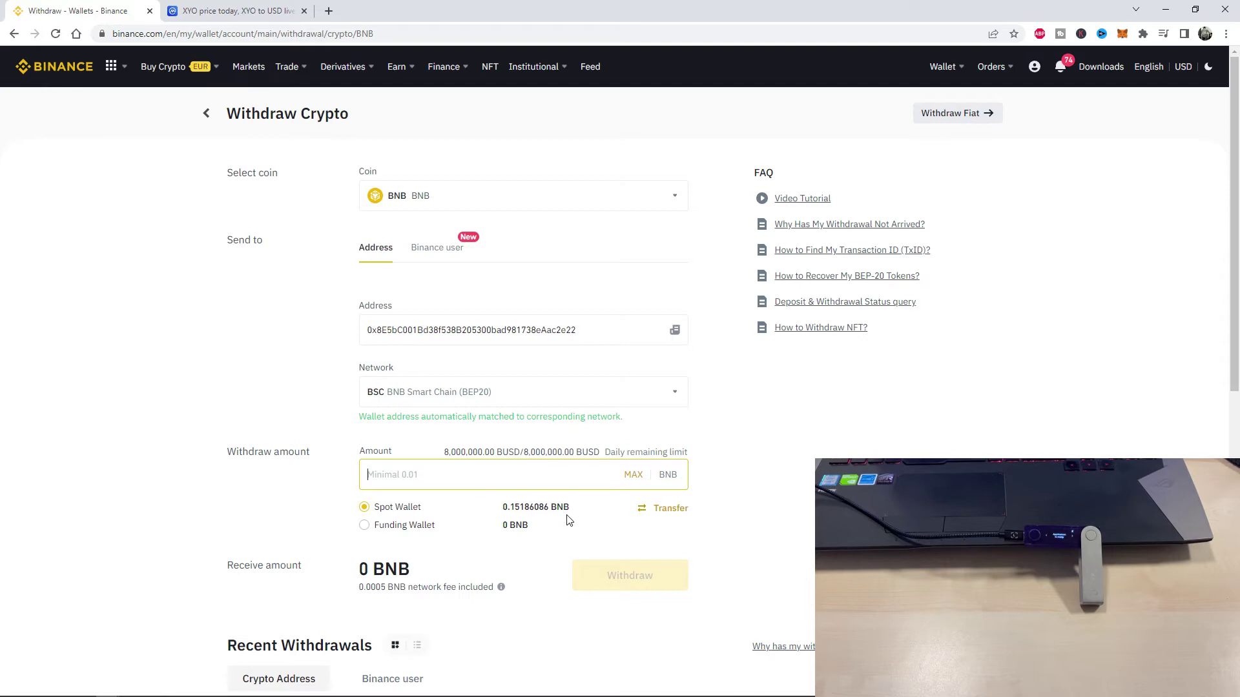
pyautogui.write('0.')
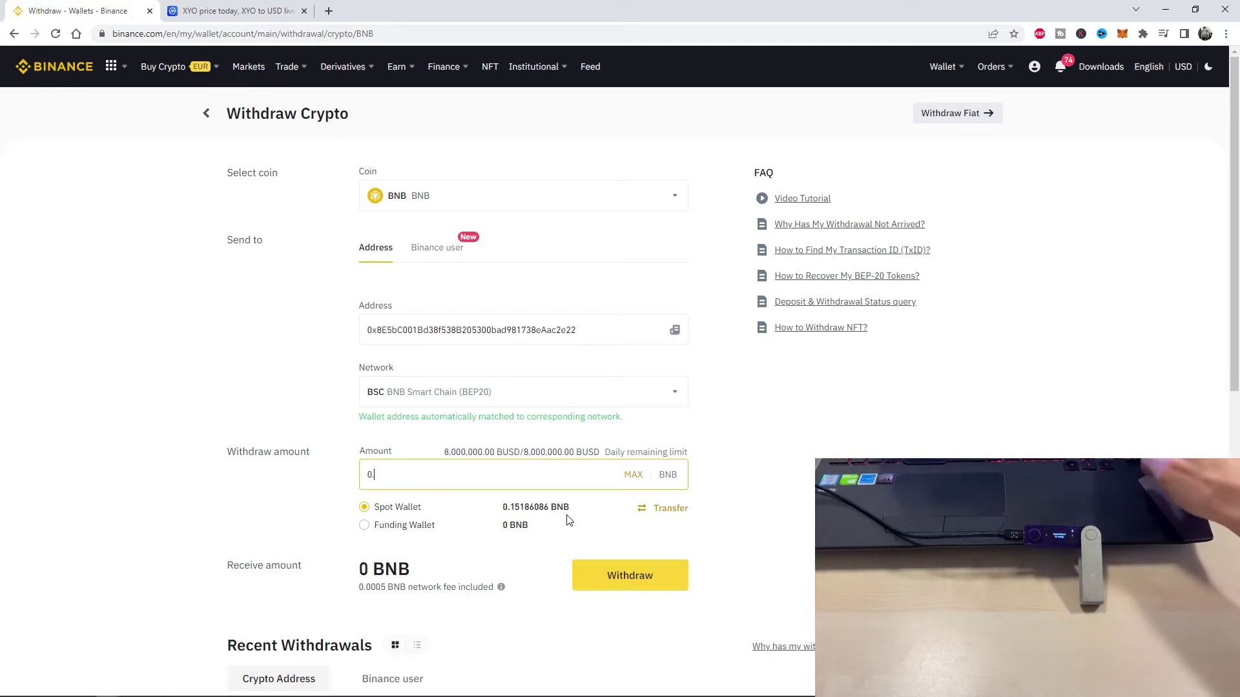
pyautogui.write('01')
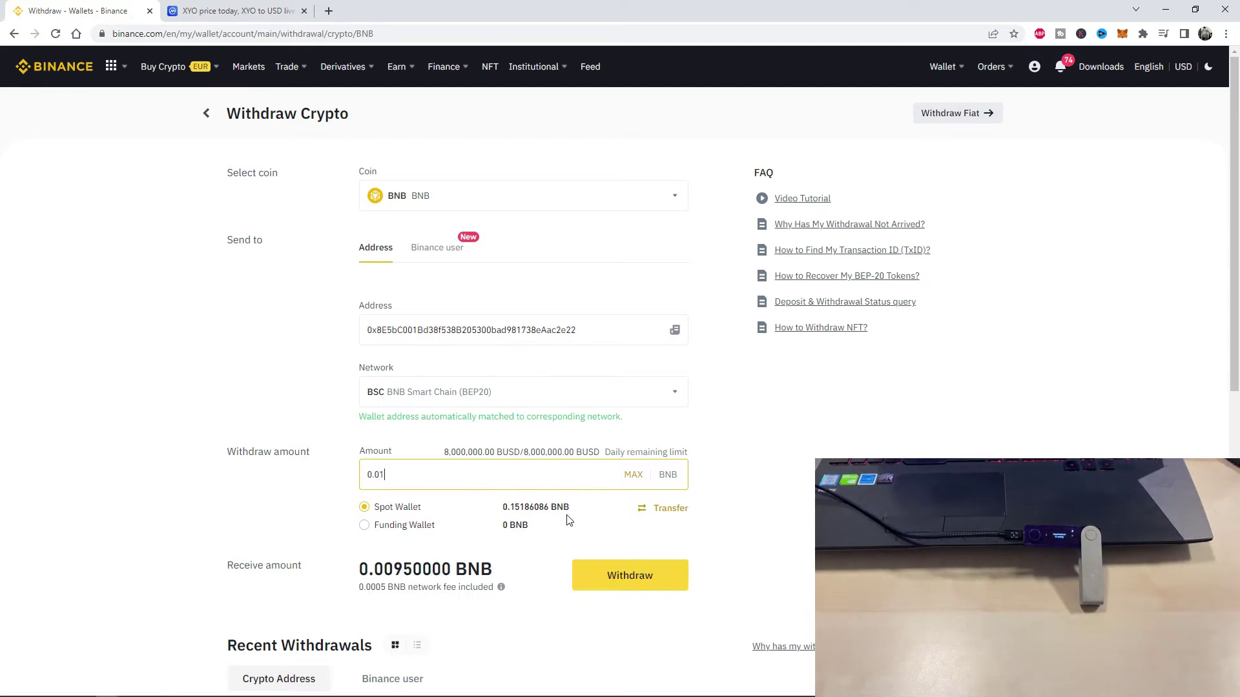
# Request the BNB withdrawal, confirm the BNB Smart Chain network and accept the withdrawal details
pyautogui.click(647, 579)
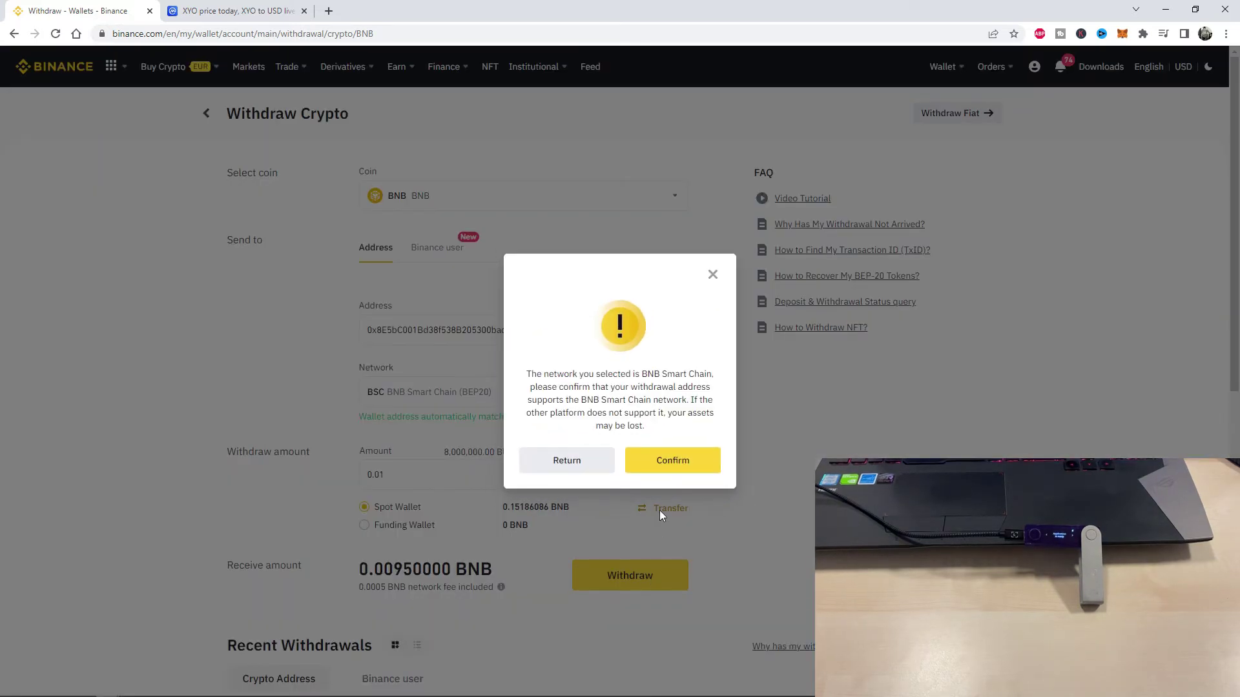
pyautogui.click(669, 462)
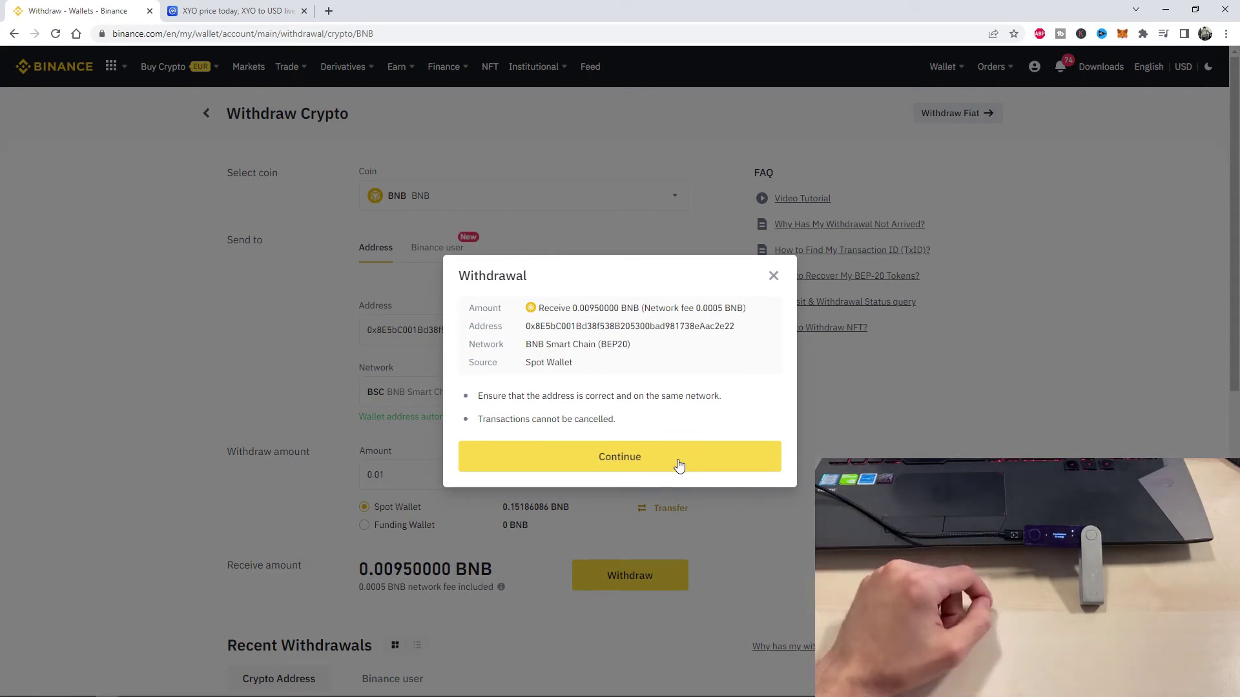
pyautogui.click(678, 465)
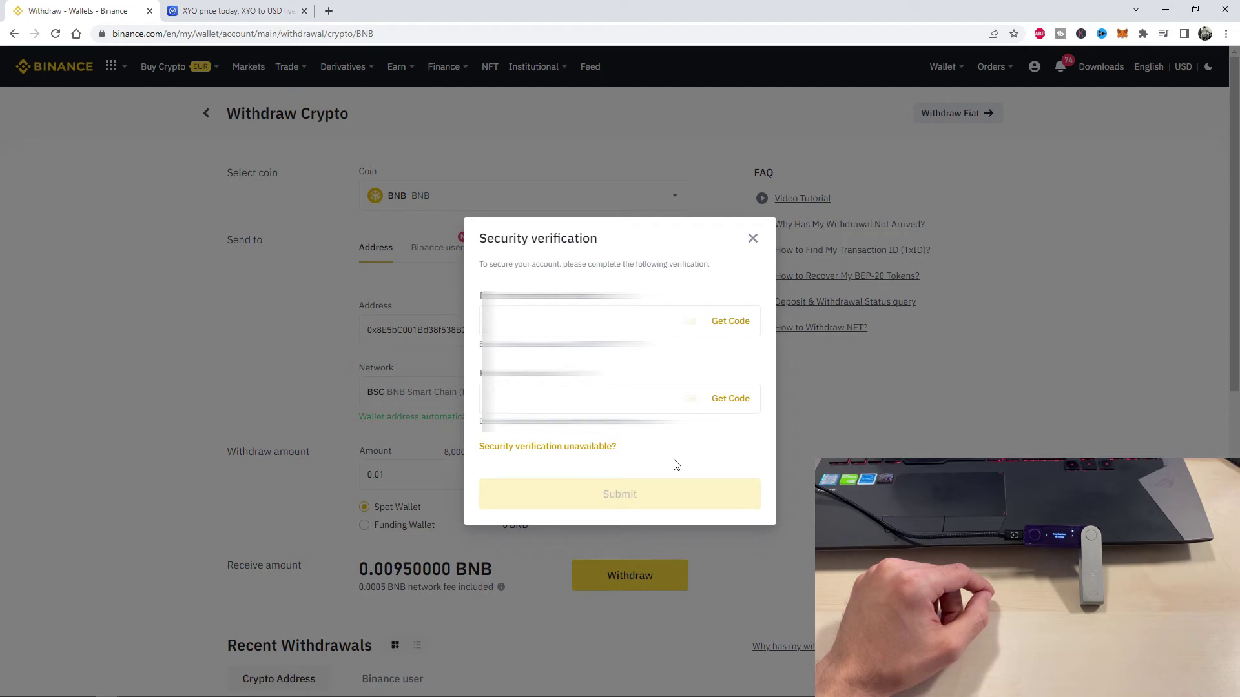
# Request and enter the security verification codes, submit them and complete the withdrawal request
pyautogui.click(734, 323)
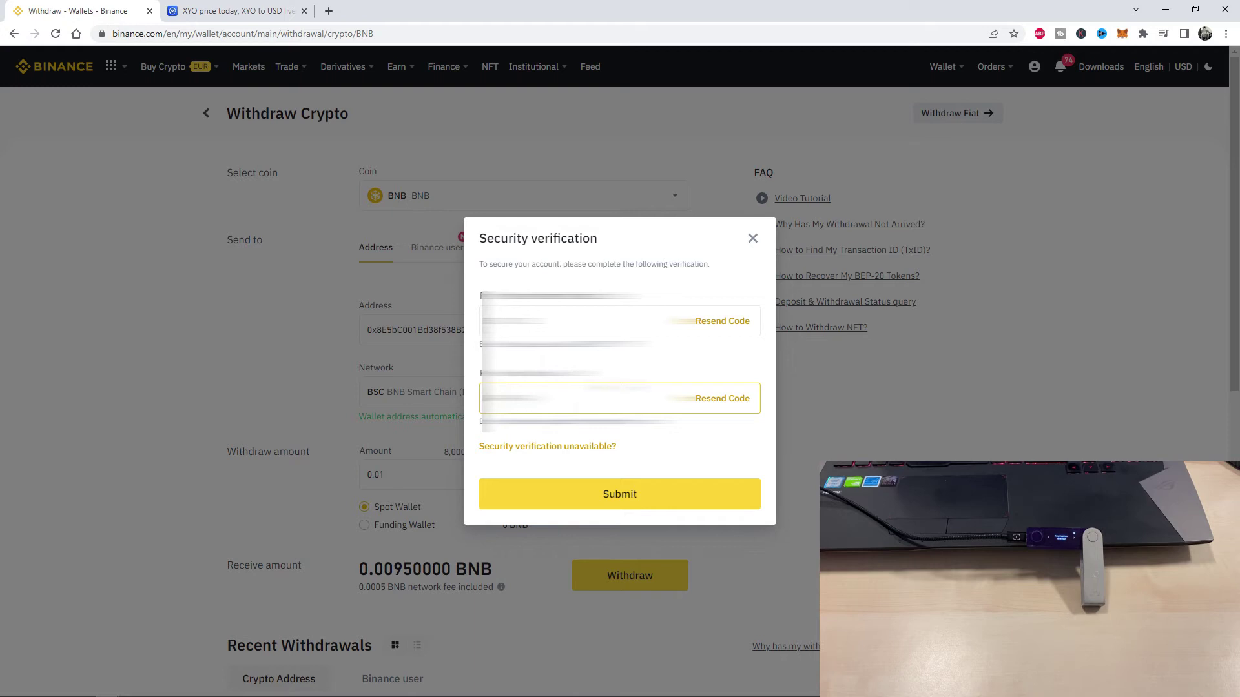
pyautogui.click(627, 498)
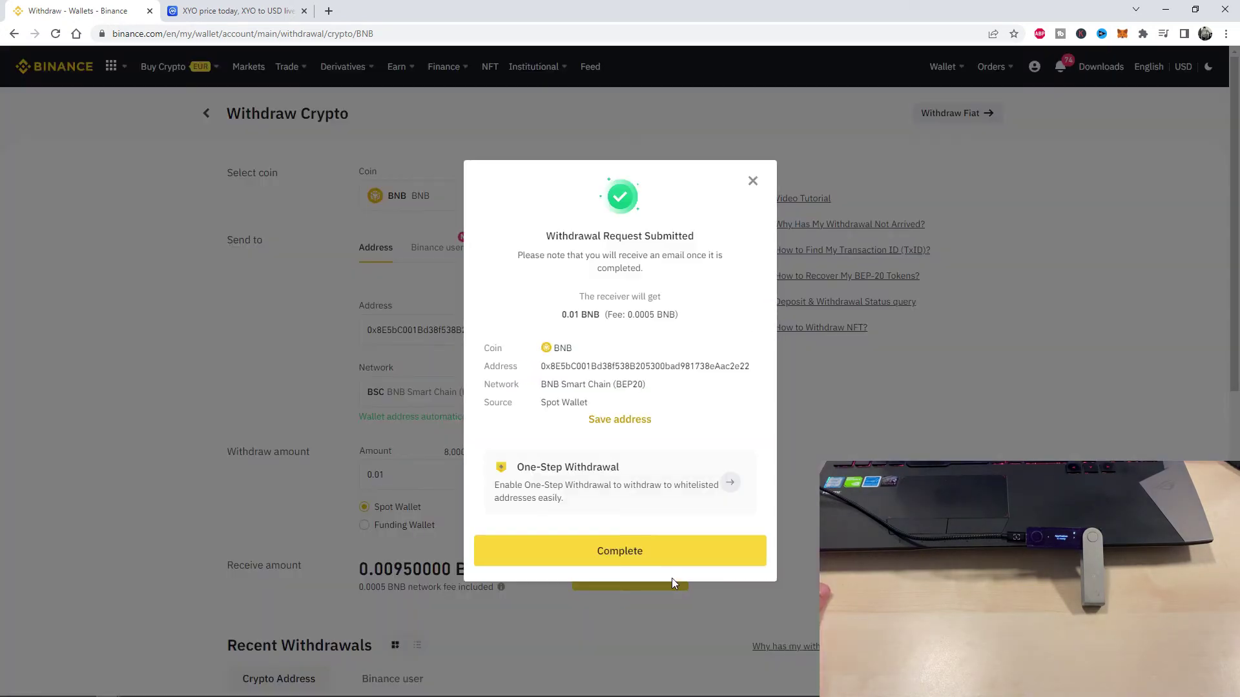
pyautogui.click(632, 554)
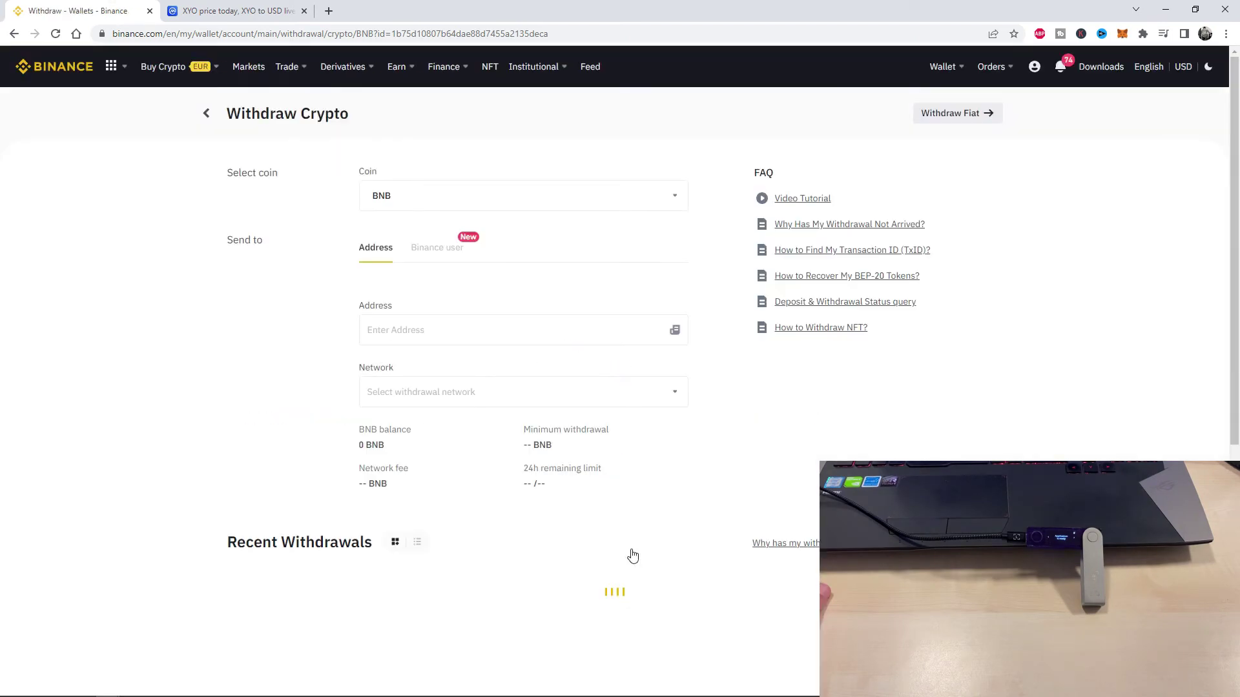
# Check the BNB withdrawal's status under Recent Withdrawals, and switch back to Ledger Live to check the account balance
pyautogui.scroll(-3, 174, 245)
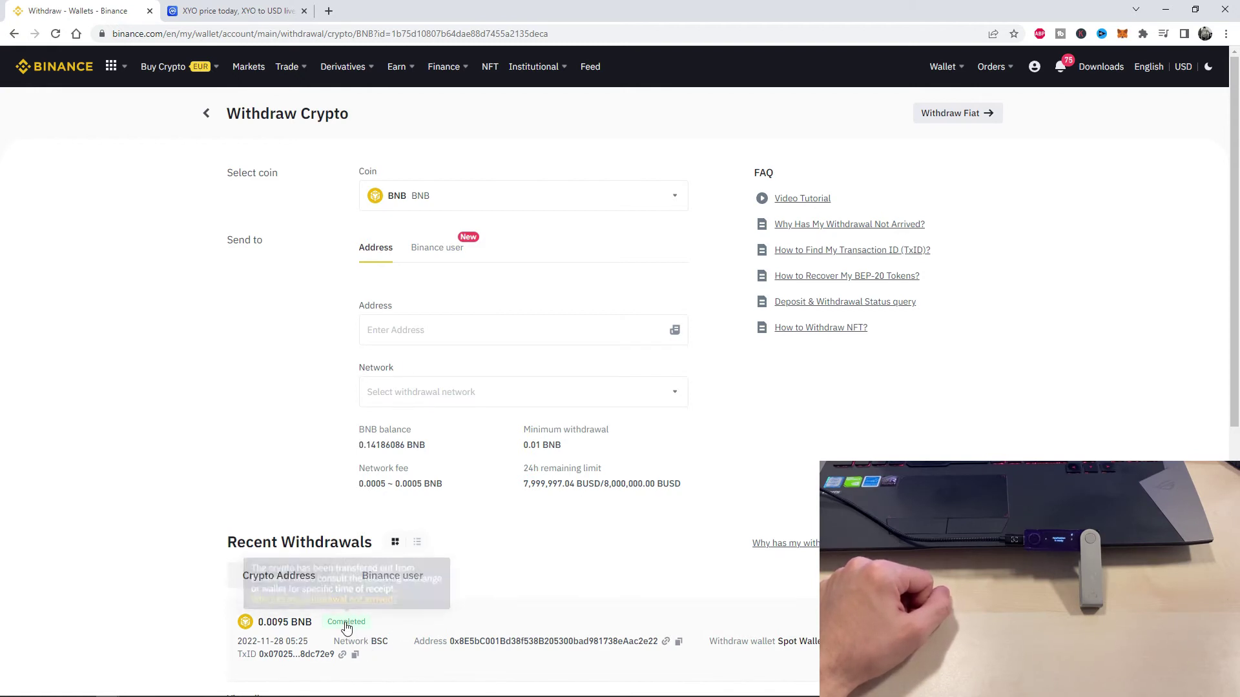
pyautogui.moveTo(356, 628)
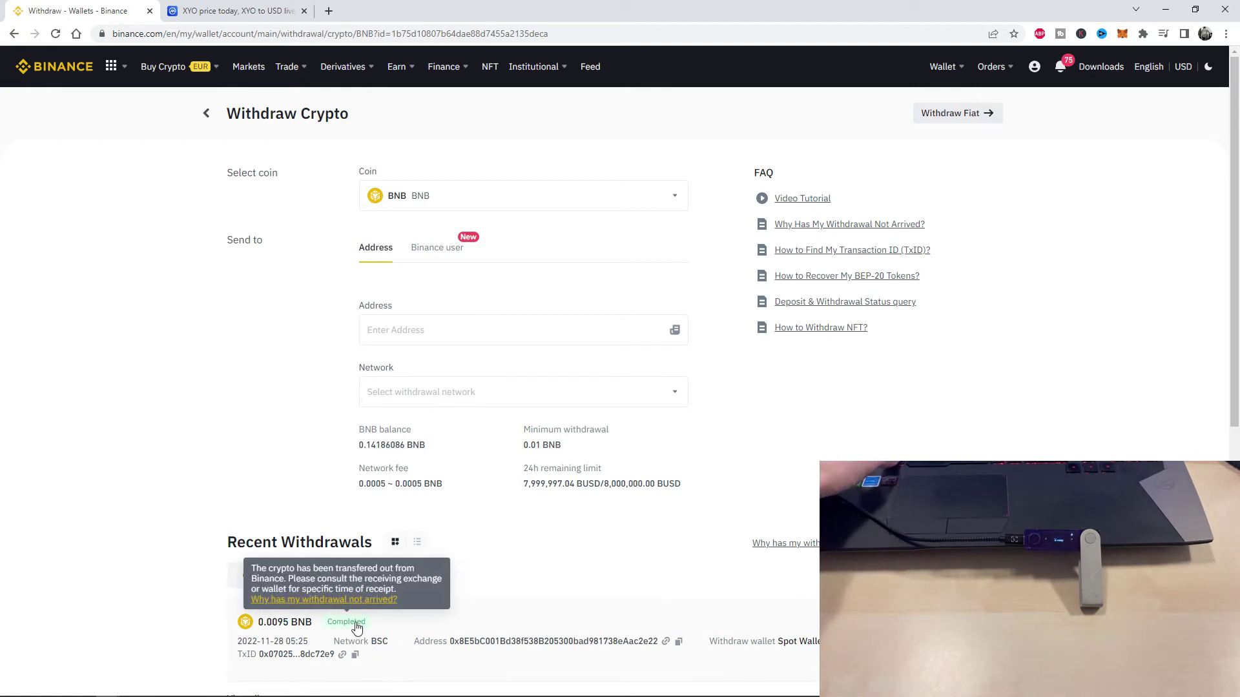
pyautogui.hotkey('alt', 'Tab')
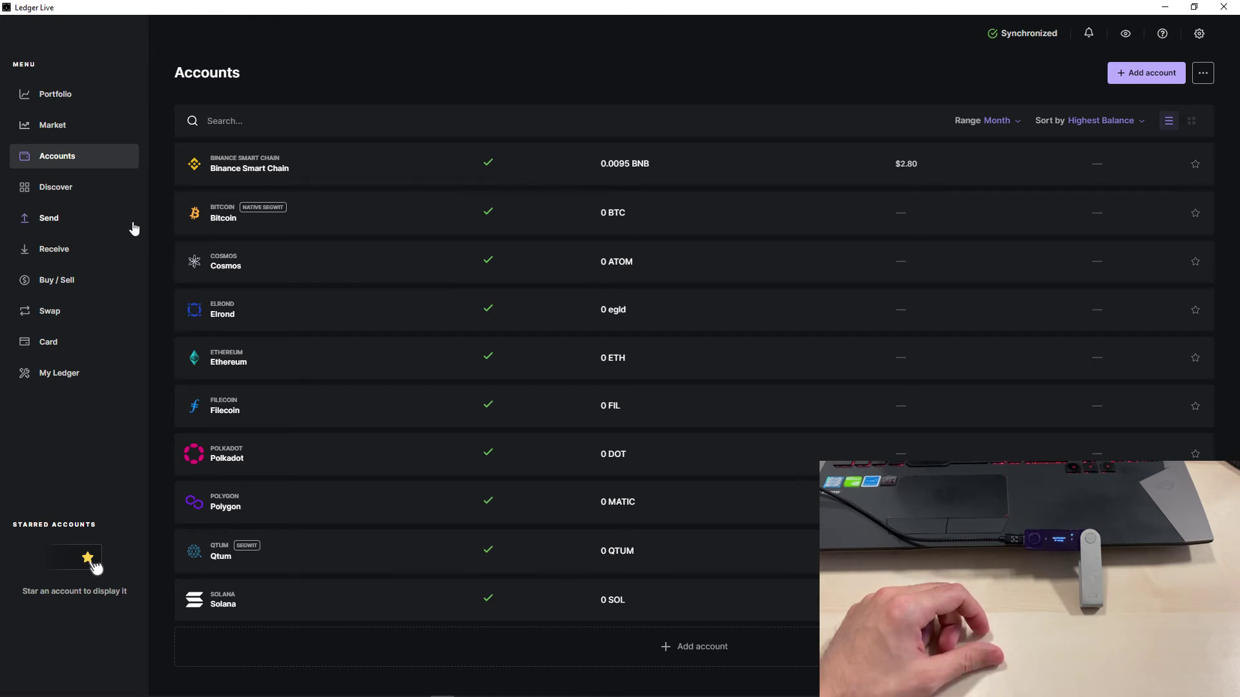
# Start a send from the Binance Smart Chain account, and switch to Binance to open the Fiat and Spot wallet
pyautogui.click(49, 219)
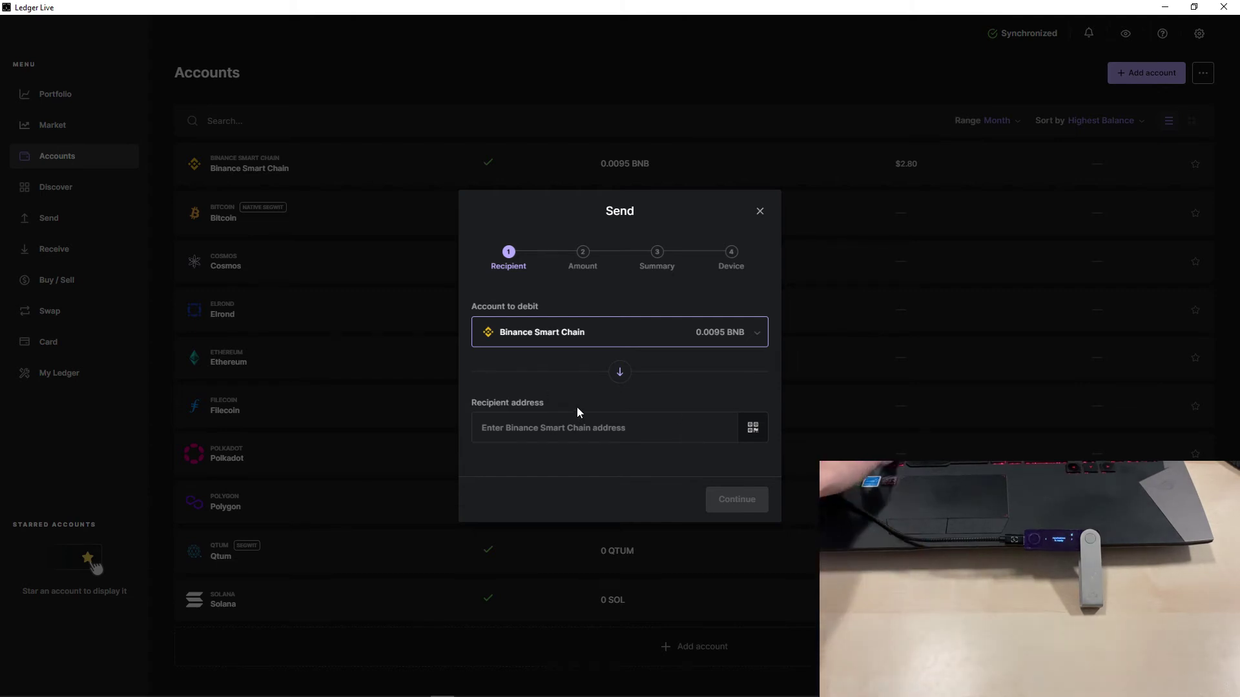
pyautogui.hotkey('alt', 'Tab')
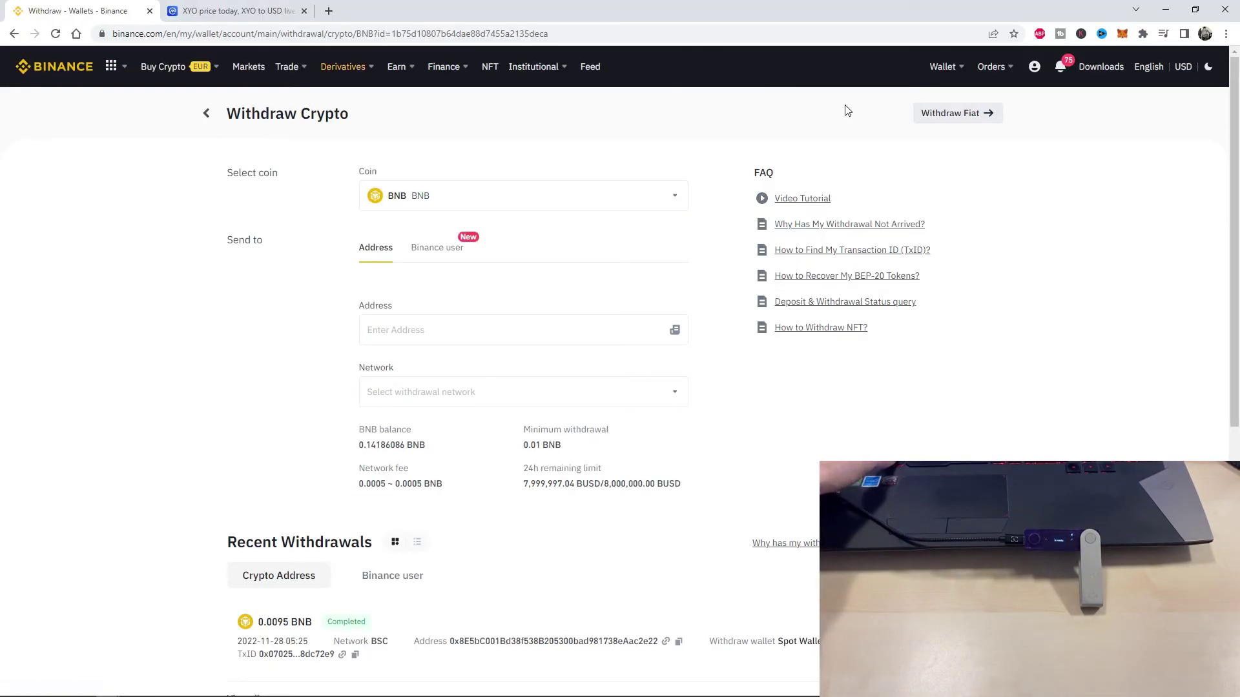
pyautogui.moveTo(946, 66)
pyautogui.click(979, 143)
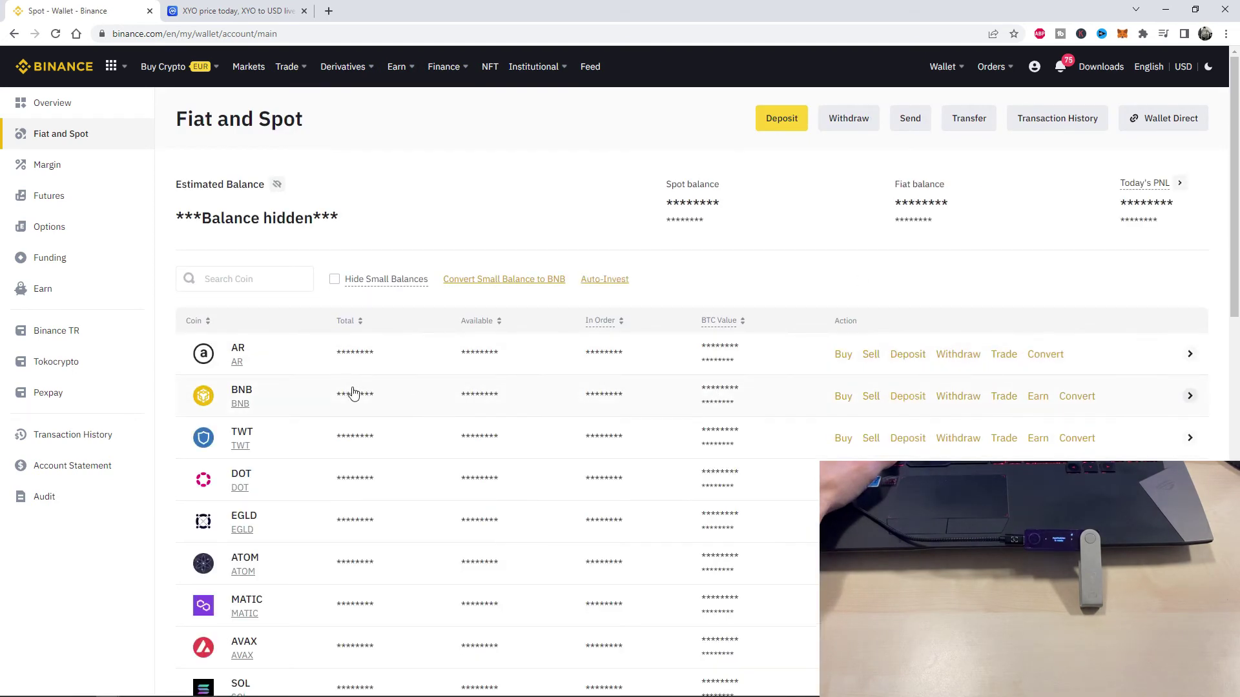
# Open the BNB deposit details and choose the BSC BNB Smart Chain (BEP20) network
pyautogui.click(907, 397)
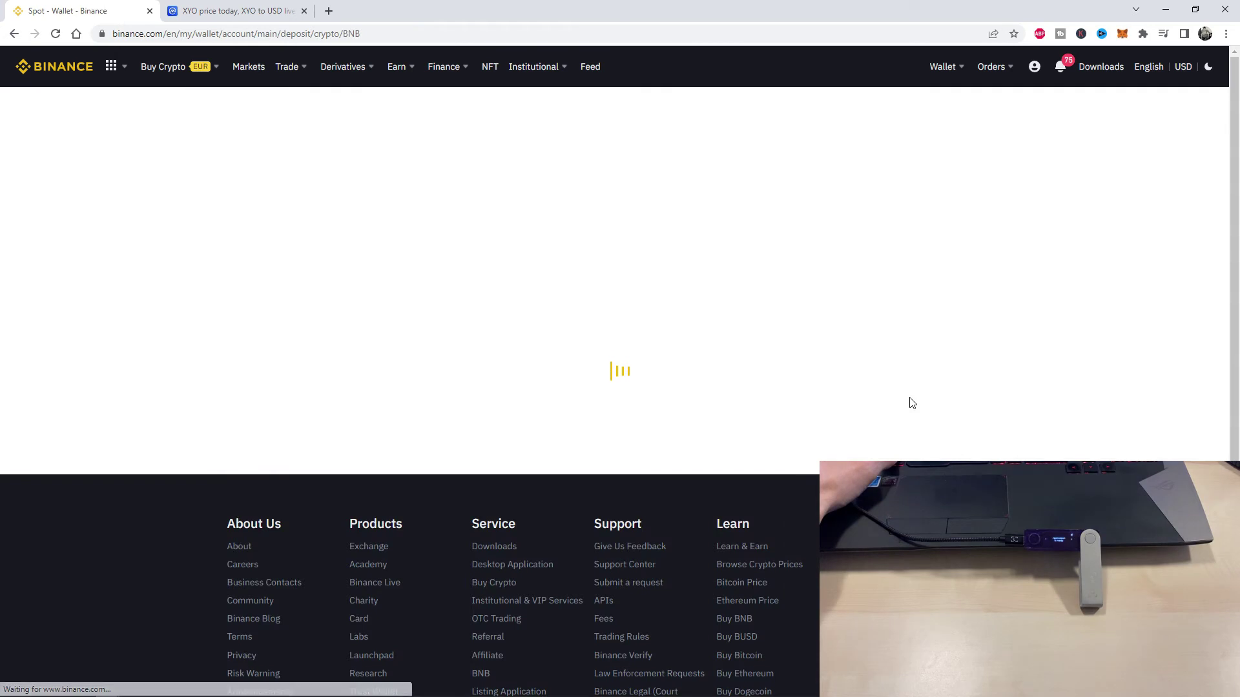
pyautogui.click(419, 267)
pyautogui.click(661, 266)
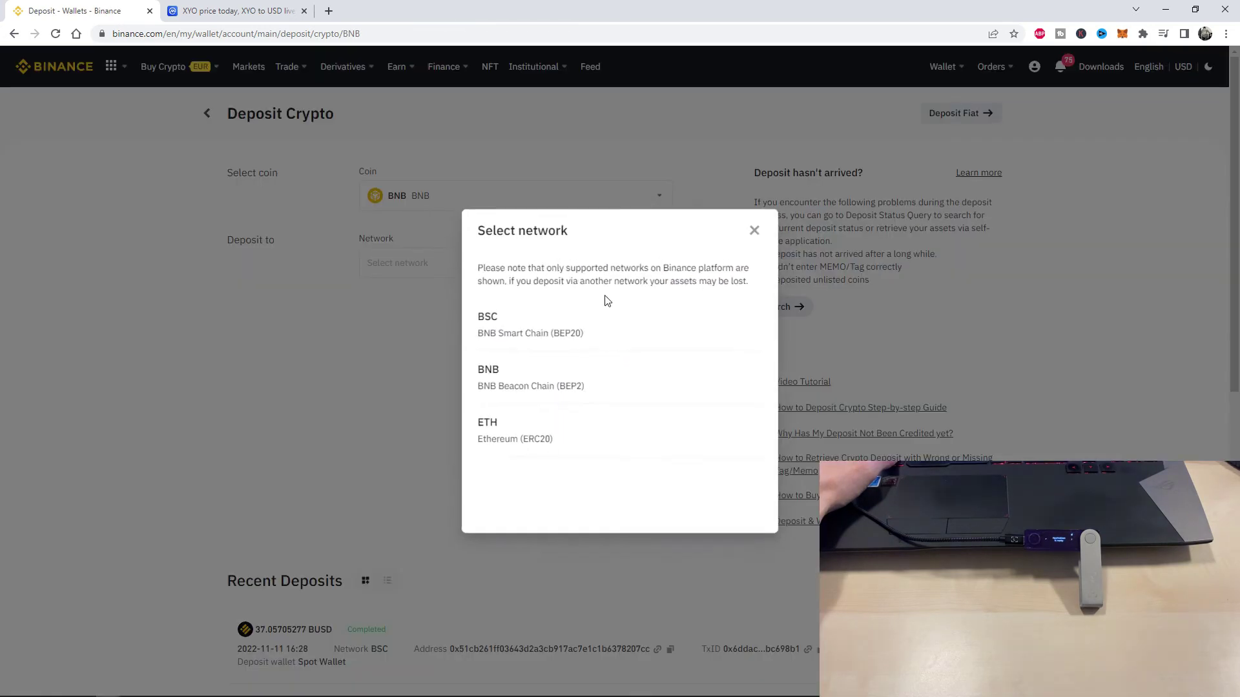
pyautogui.click(545, 328)
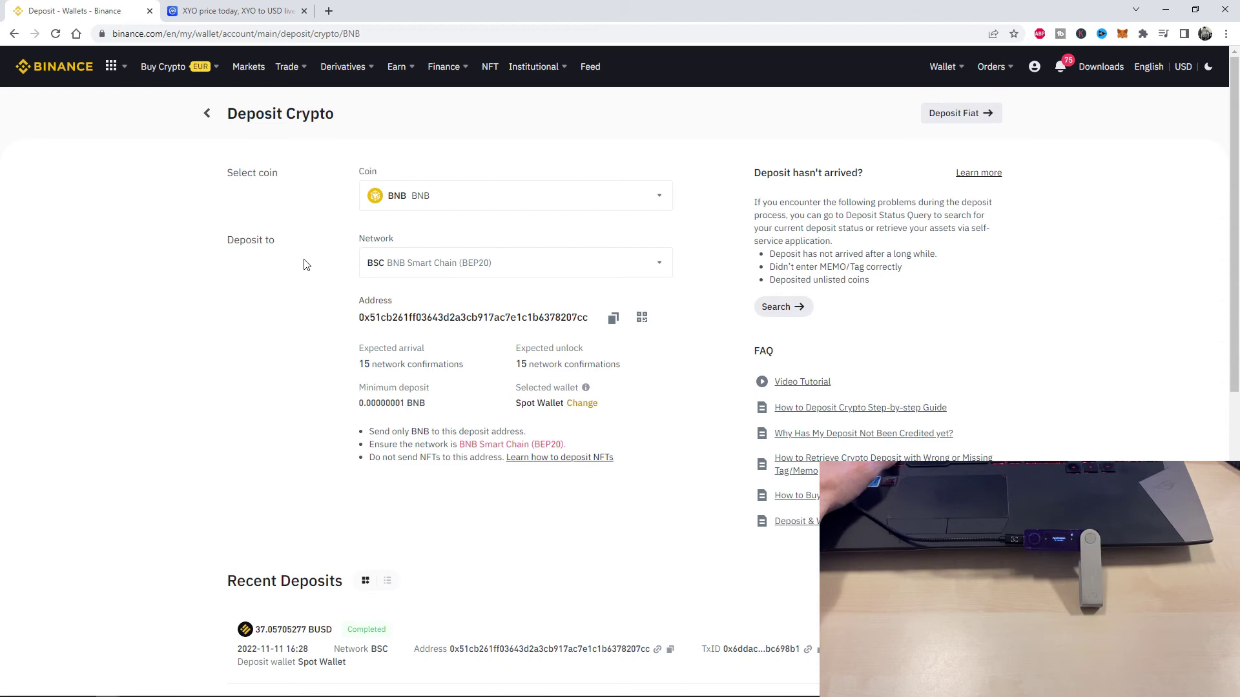
# Return to Ledger Live and close the Send form without entering a recipient
pyautogui.click(1170, 13)
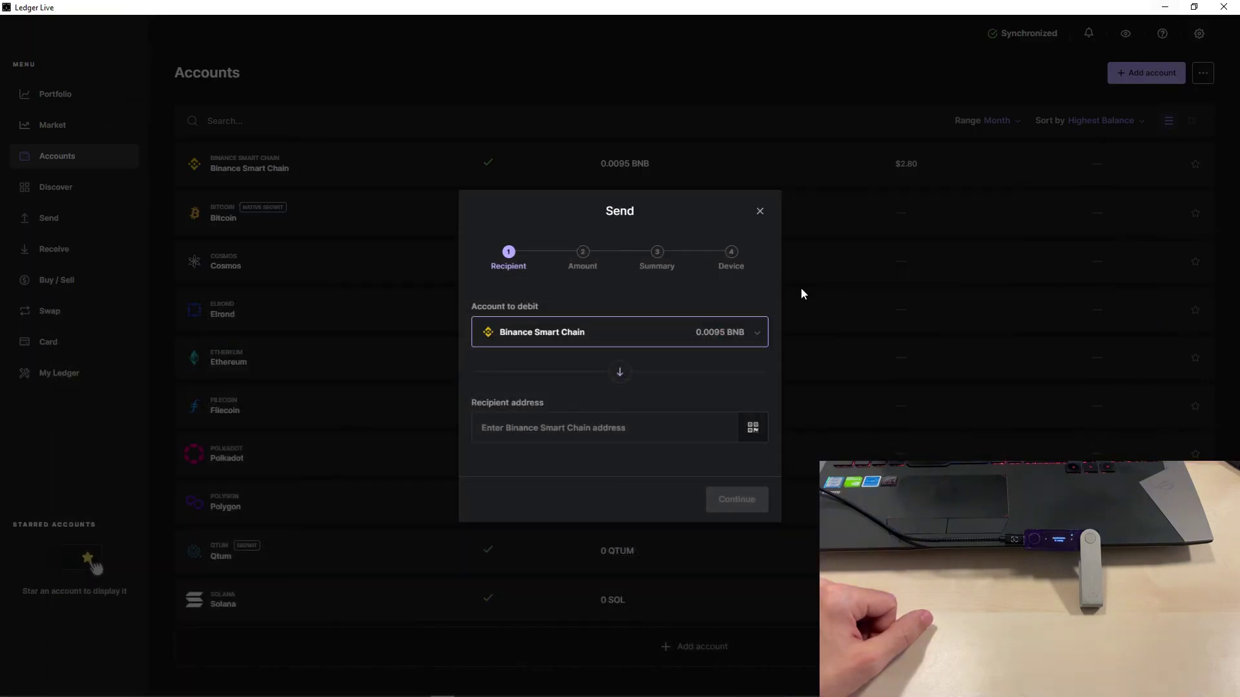
pyautogui.click(764, 213)
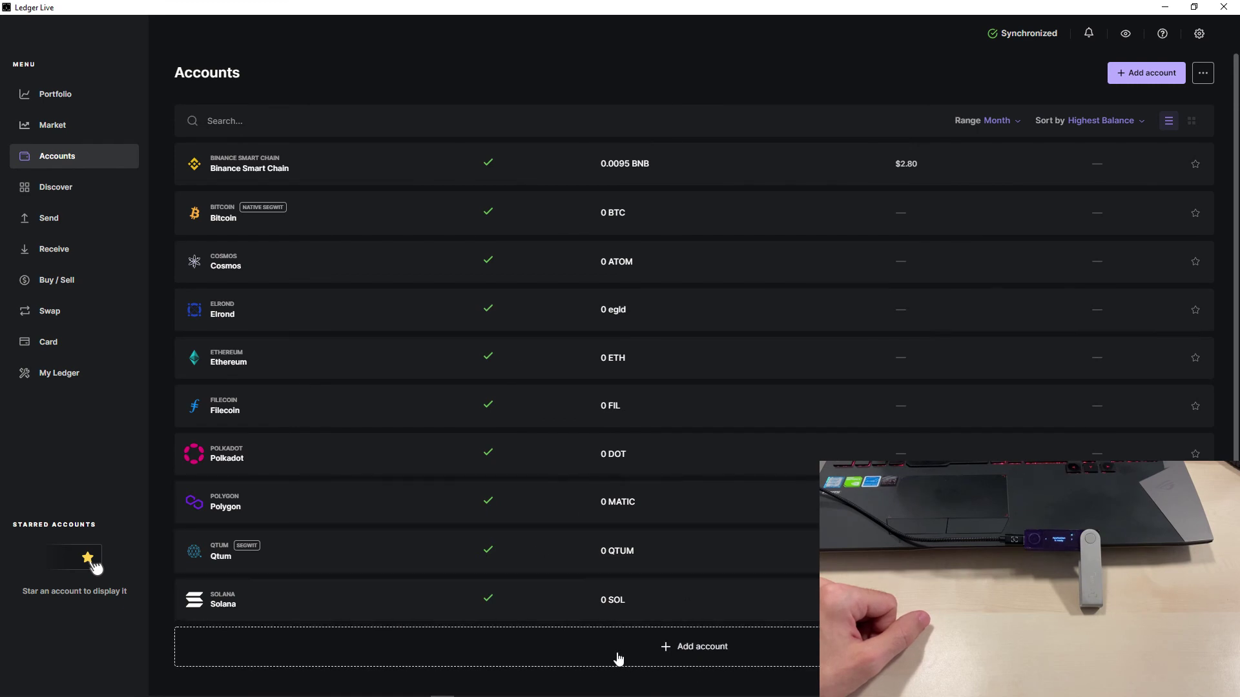
# Search the Ledger app catalog for xyo, and try to add an XY Oracle account from the Accounts page
pyautogui.click(62, 377)
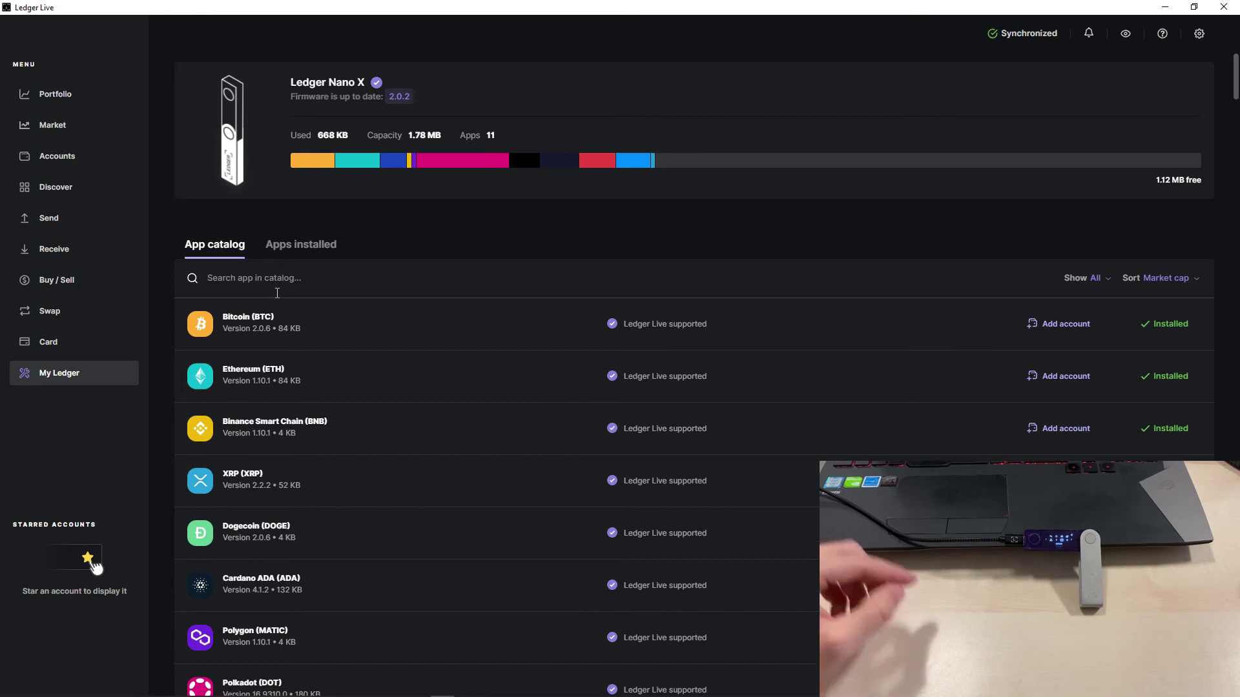
pyautogui.write('xyo')
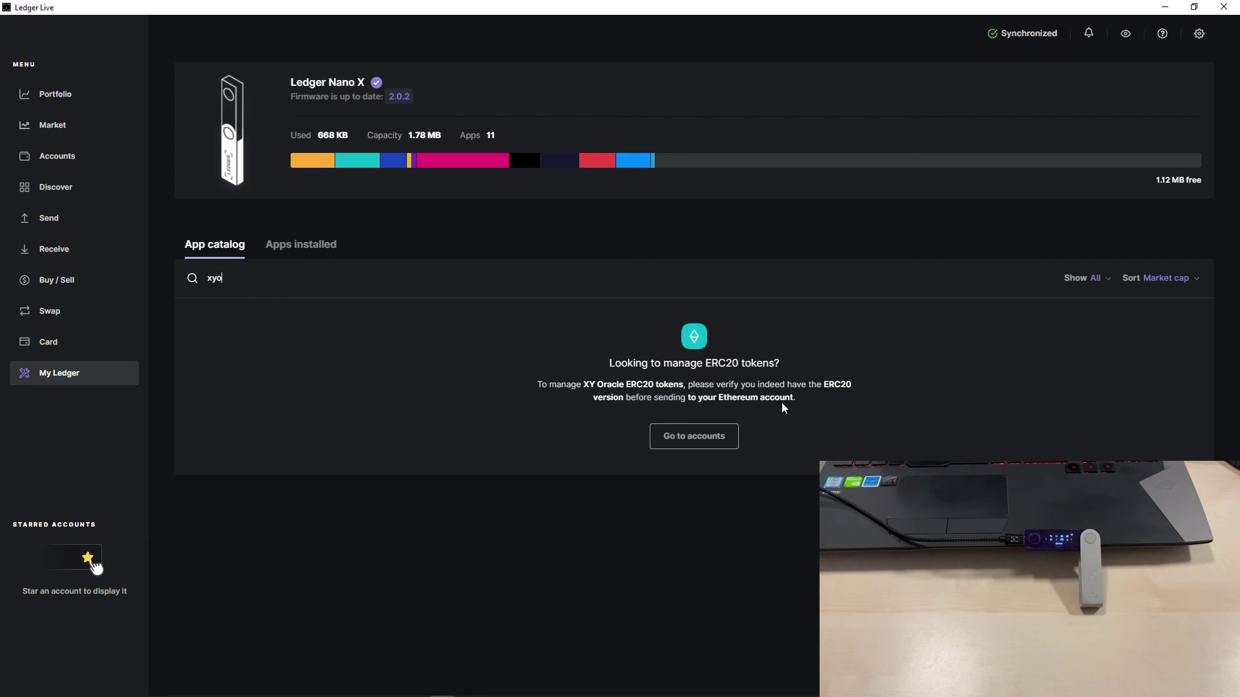
pyautogui.click(704, 439)
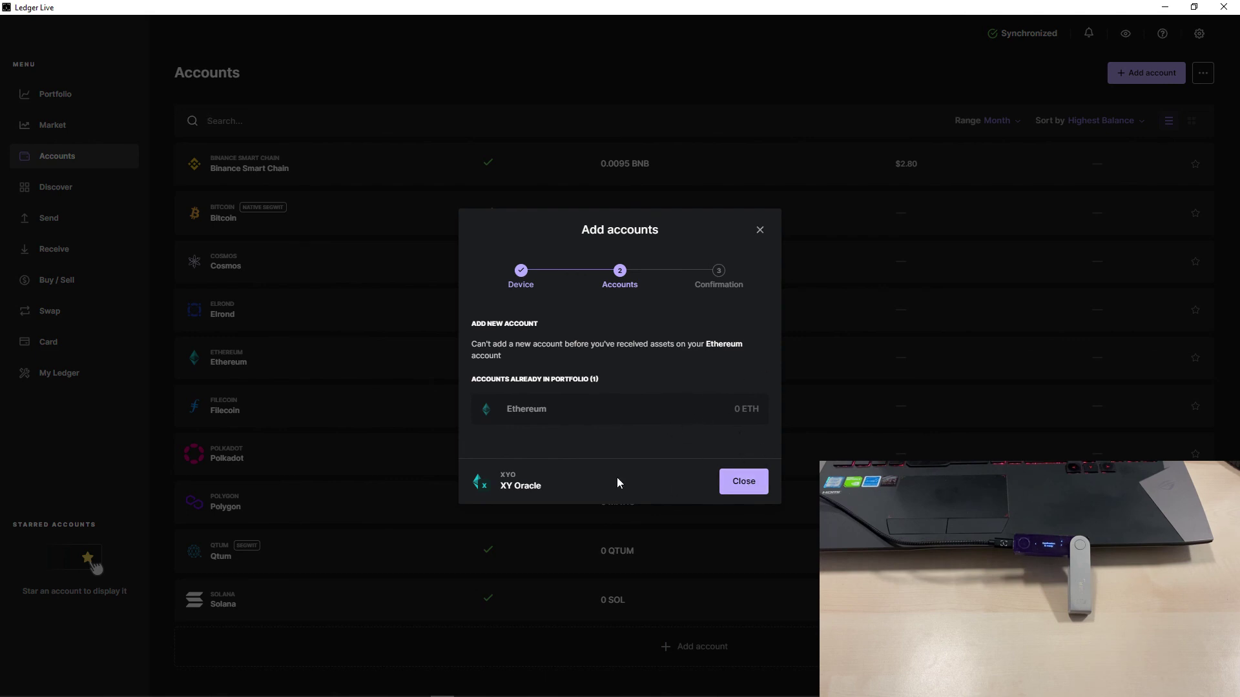
pyautogui.click(743, 483)
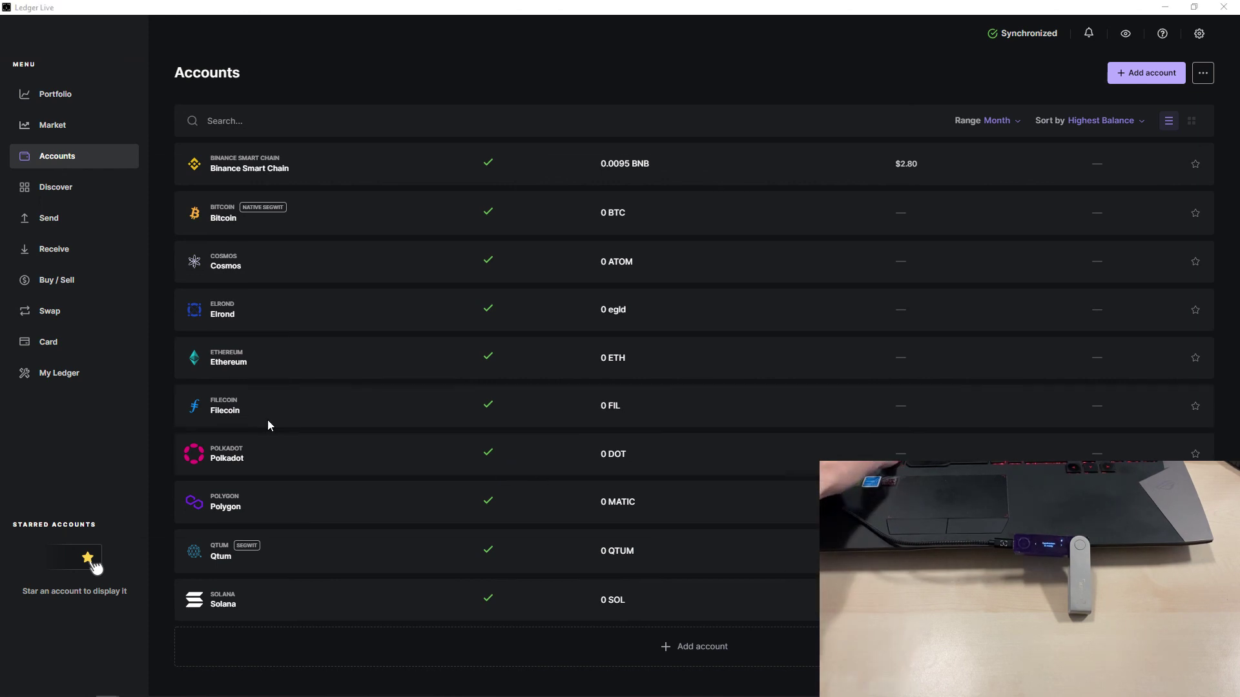
# Switch to the browser to check the XYO token's contract network on CoinMarketCap, and return to the Binance deposit page
pyautogui.hotkey('alt', 'Tab')
pyautogui.click(233, 11)
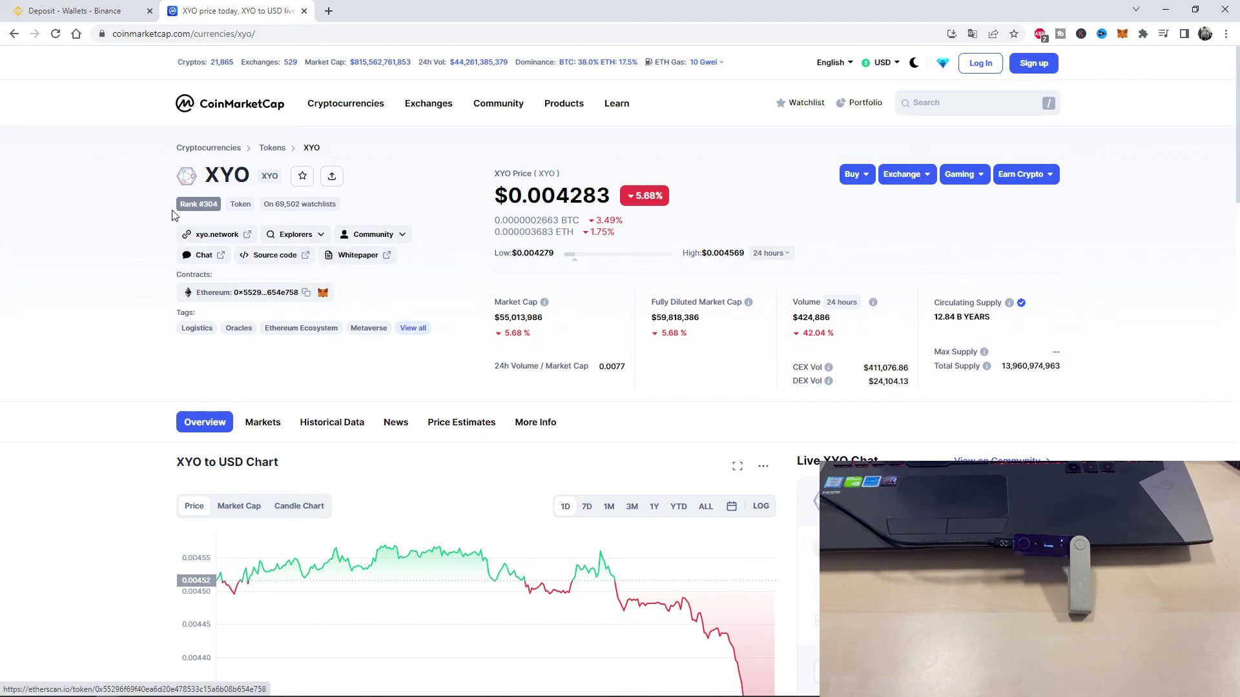
pyautogui.click(69, 11)
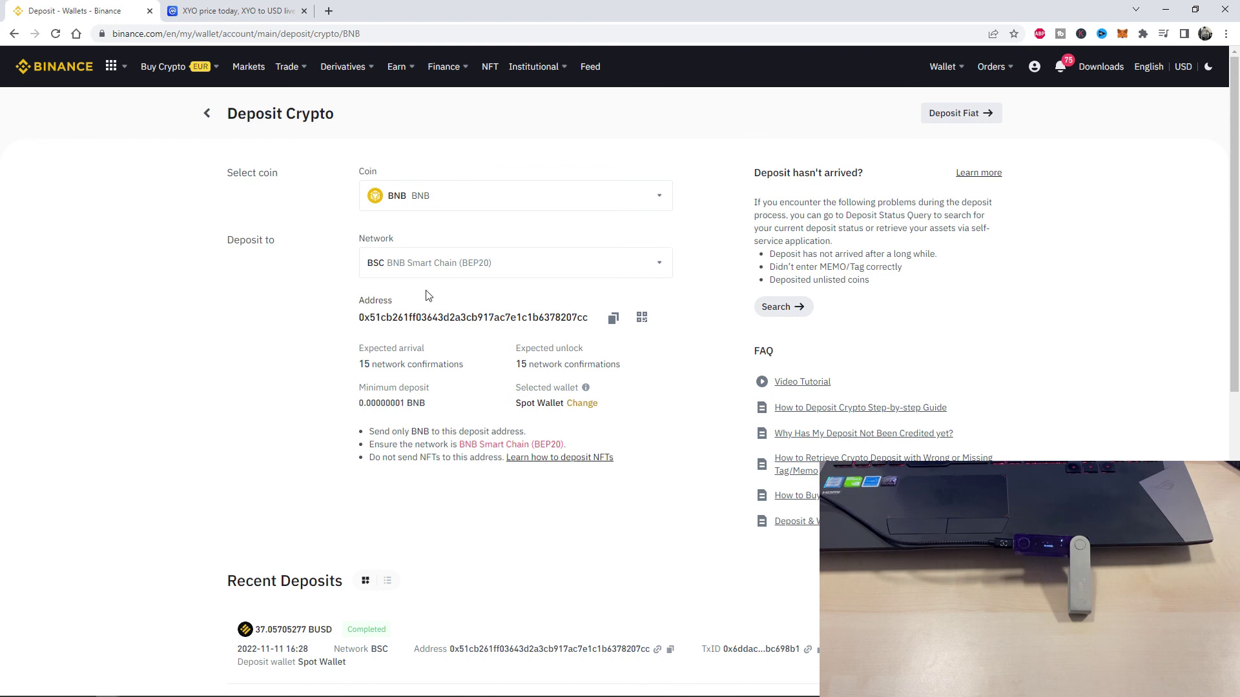